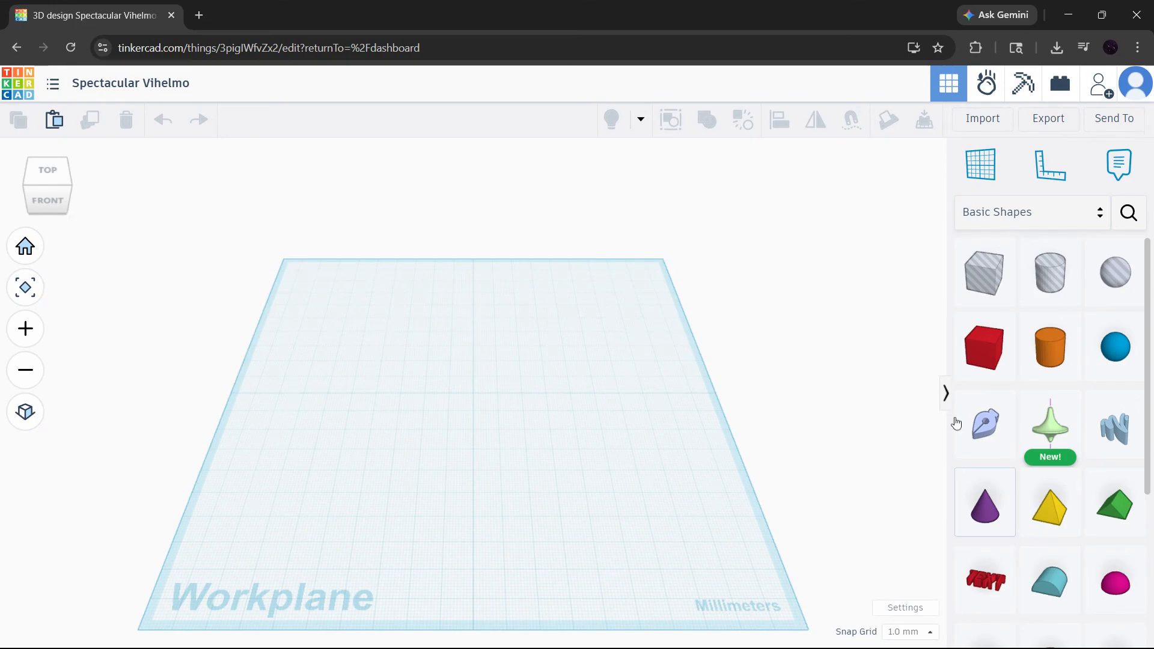
Step: Place a 20 × 20 × 20 mm red Box from Basic Shapes at the workplane centre and select it
{"action": "left_click", "coordinate": [1061, 217]}
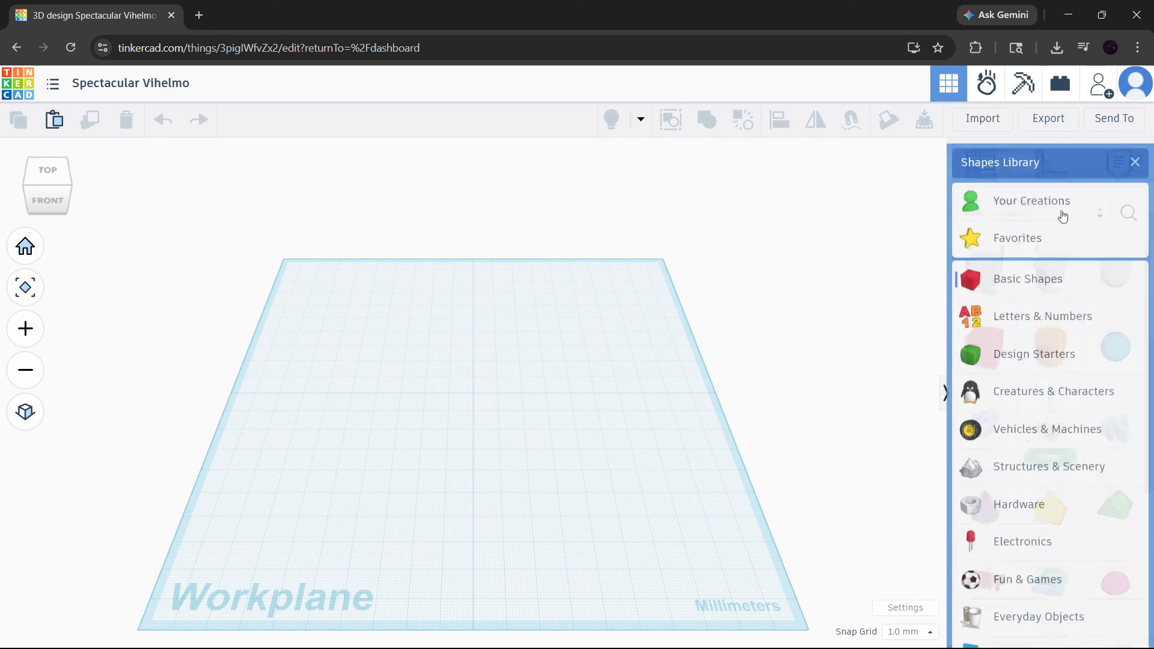
{"action": "left_click", "coordinate": [1005, 280]}
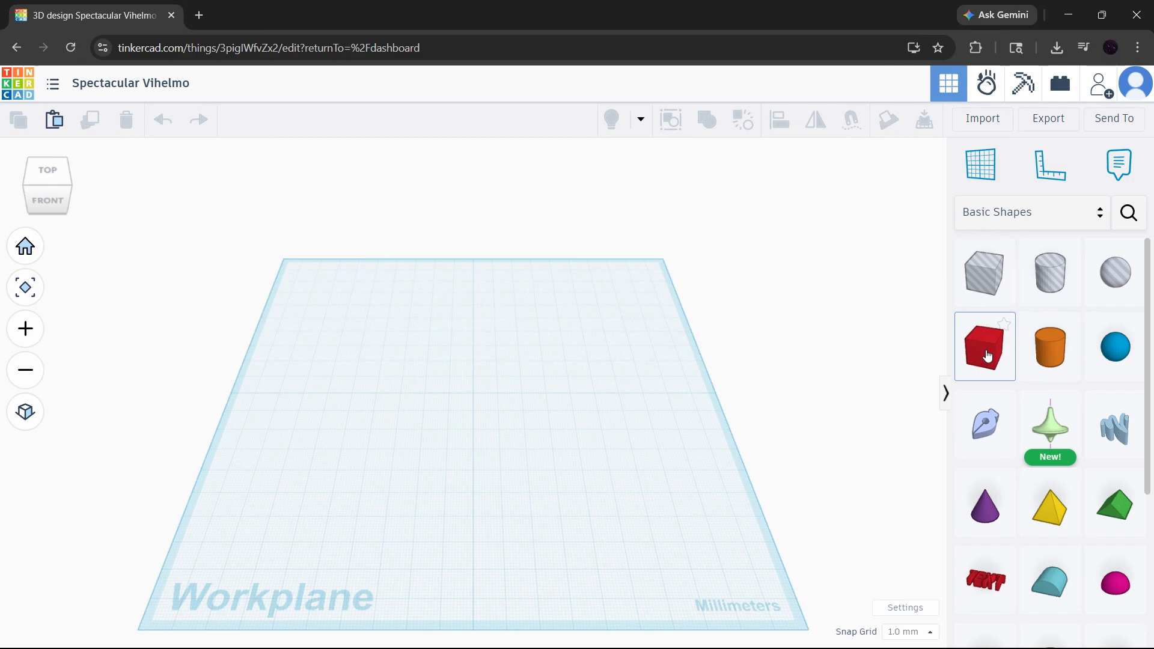
{"action": "left_click_drag", "start_coordinate": [987, 356], "coordinate": [475, 392]}
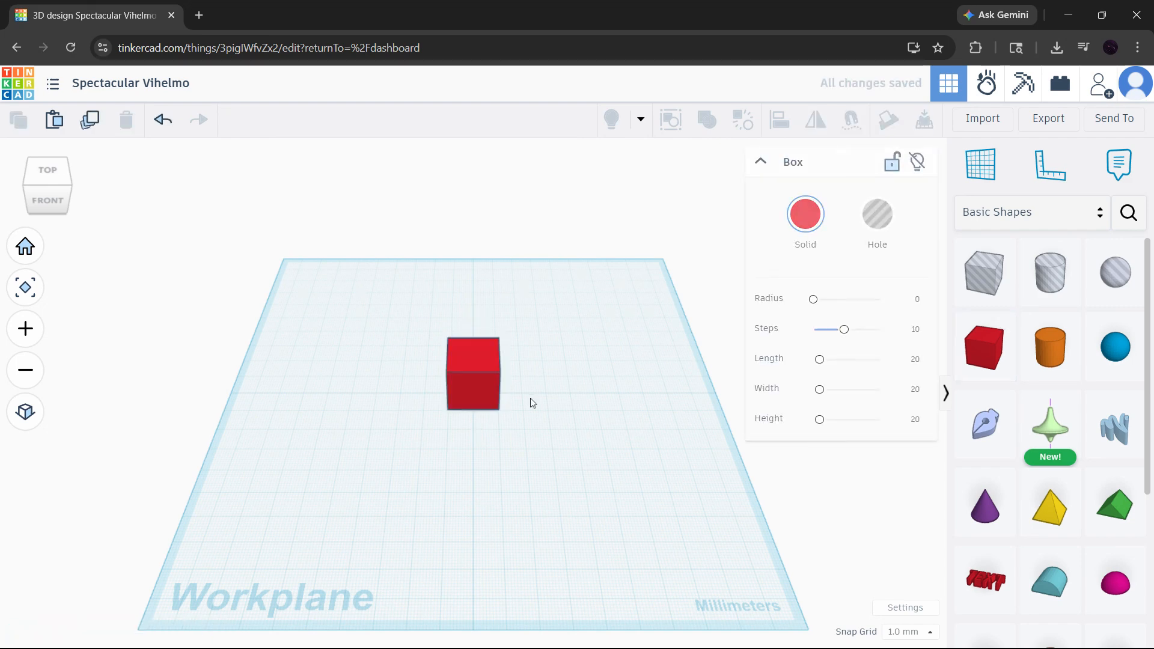
{"action": "left_click", "coordinate": [486, 398]}
Step: Shrink the red box's footprint with a corner handle and adjust its elevation
{"action": "scroll", "coordinate": [485, 399], "scroll_direction": "up", "scroll_amount": 3}
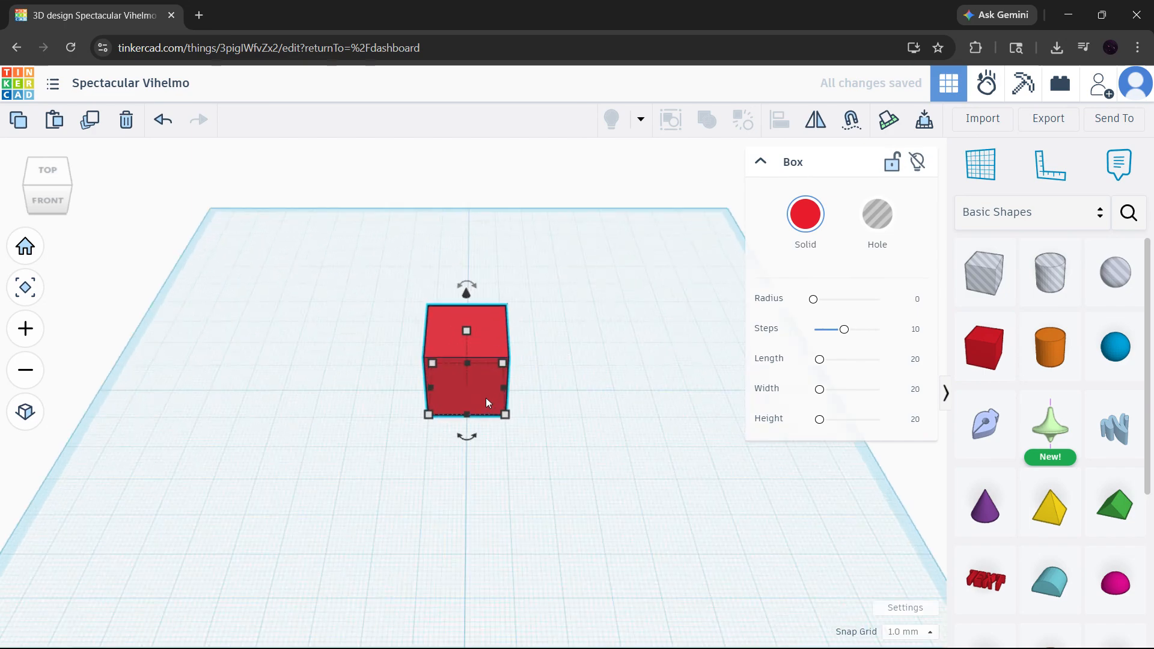
{"action": "scroll", "coordinate": [486, 398], "scroll_direction": "up", "scroll_amount": 2}
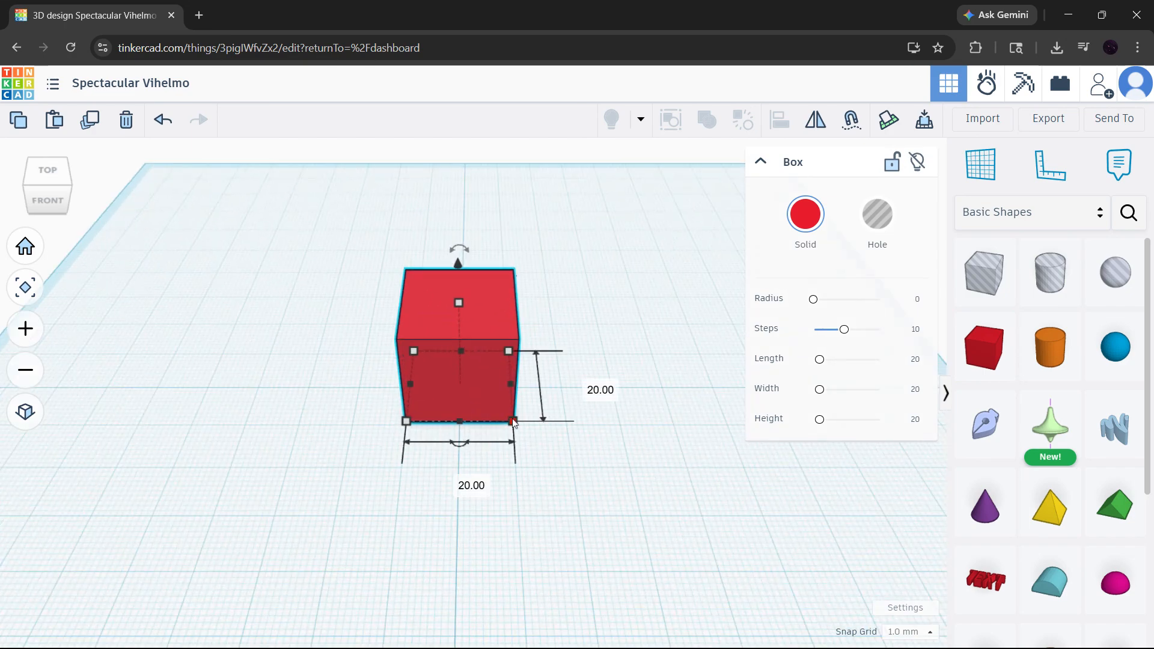
{"action": "left_click_drag", "start_coordinate": [513, 422], "coordinate": [487, 408]}
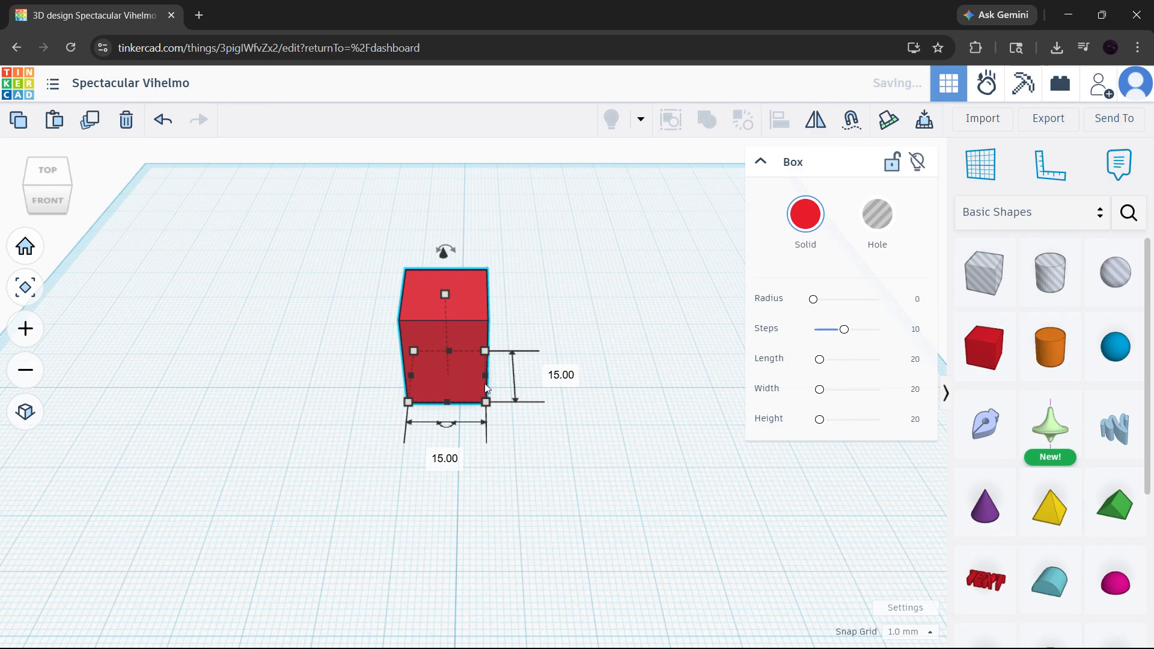
{"action": "mouse_move", "coordinate": [444, 257]}
{"action": "left_mouse_down"}
{"action": "mouse_move", "coordinate": [448, 156]}
{"action": "mouse_move", "coordinate": [457, 255]}
{"action": "left_mouse_up"}
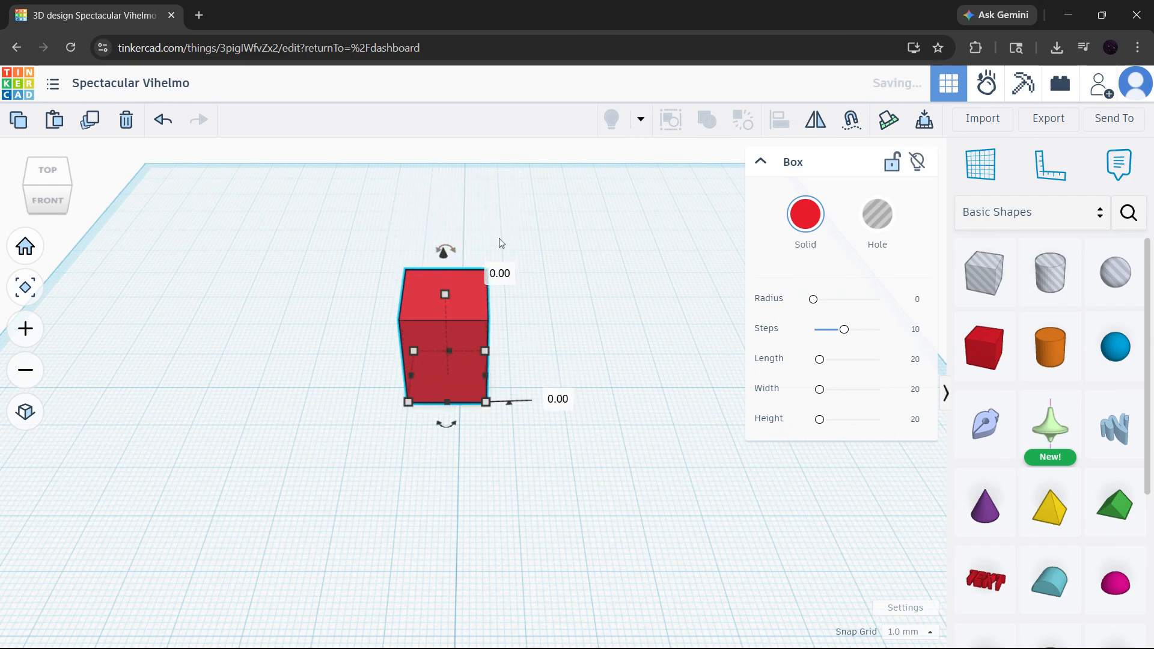
Step: Collapse the inspector, view the box from the front, and rotate it 45° about its vertical axis
{"action": "middle_click_drag", "start_coordinate": [499, 238], "coordinate": [631, 283]}
{"action": "left_click", "coordinate": [763, 161]}
{"action": "right_click_drag", "start_coordinate": [695, 301], "coordinate": [644, 302]}
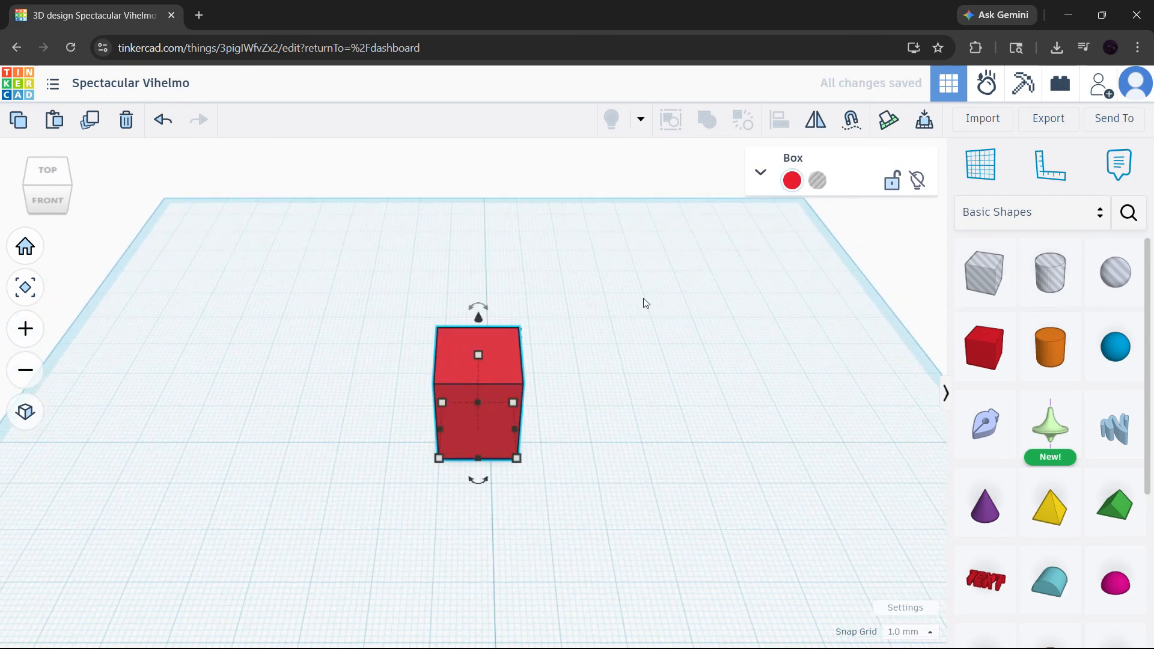
{"action": "left_click_drag", "start_coordinate": [478, 480], "coordinate": [436, 463]}
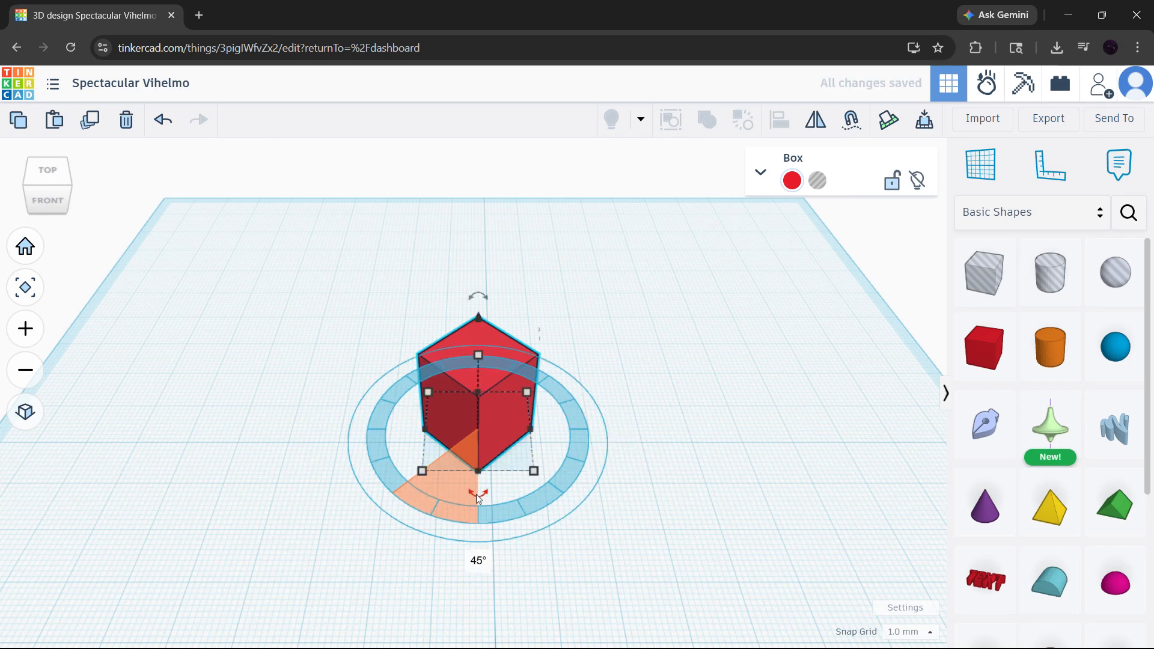
Step: Try rotating the box to -45°, then 90°, then about a different axis
{"action": "left_click_drag", "start_coordinate": [479, 497], "coordinate": [546, 477]}
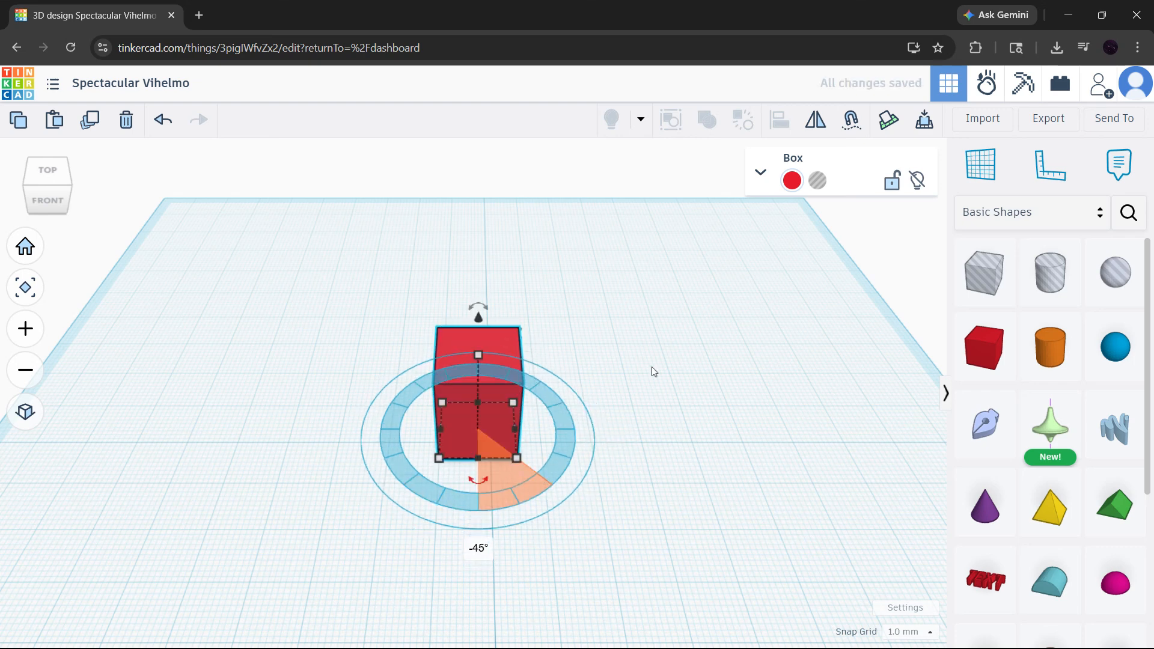
{"action": "left_click", "coordinate": [651, 367]}
{"action": "left_click", "coordinate": [483, 354]}
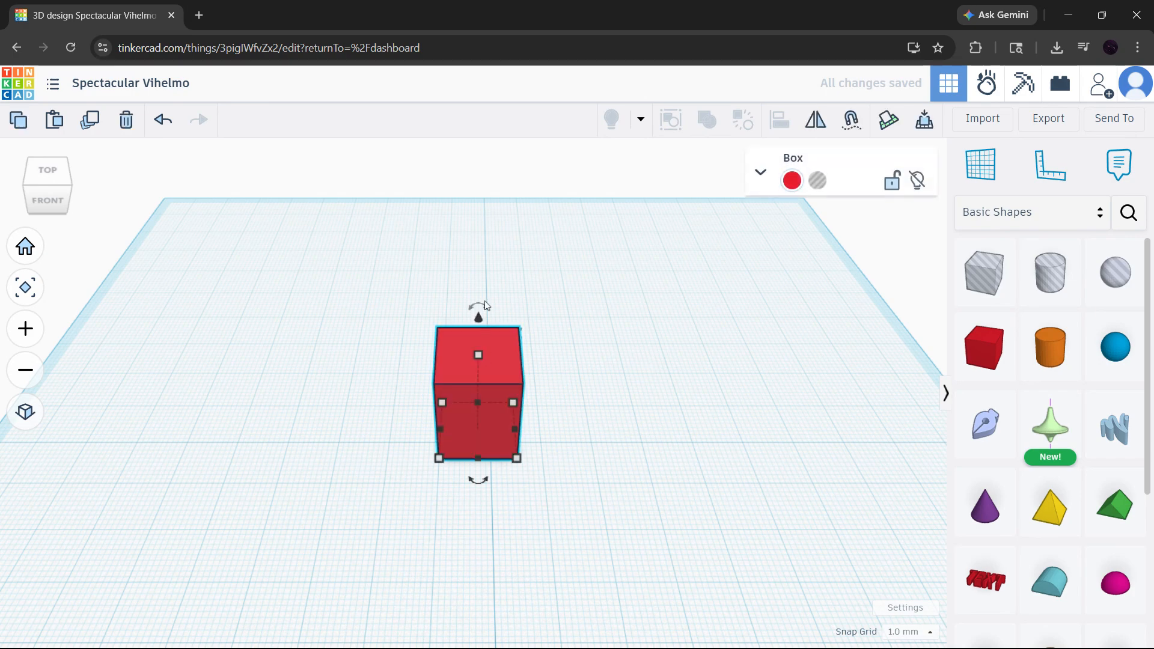
{"action": "left_click_drag", "start_coordinate": [484, 300], "coordinate": [377, 360]}
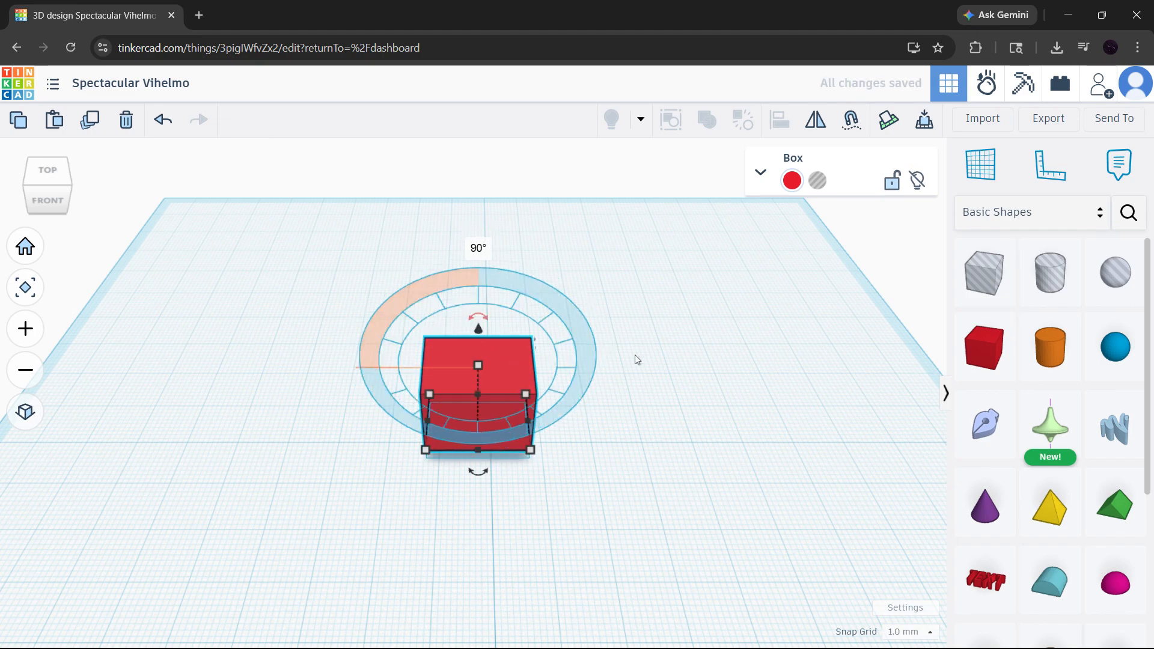
{"action": "right_click_drag", "start_coordinate": [636, 358], "coordinate": [462, 383]}
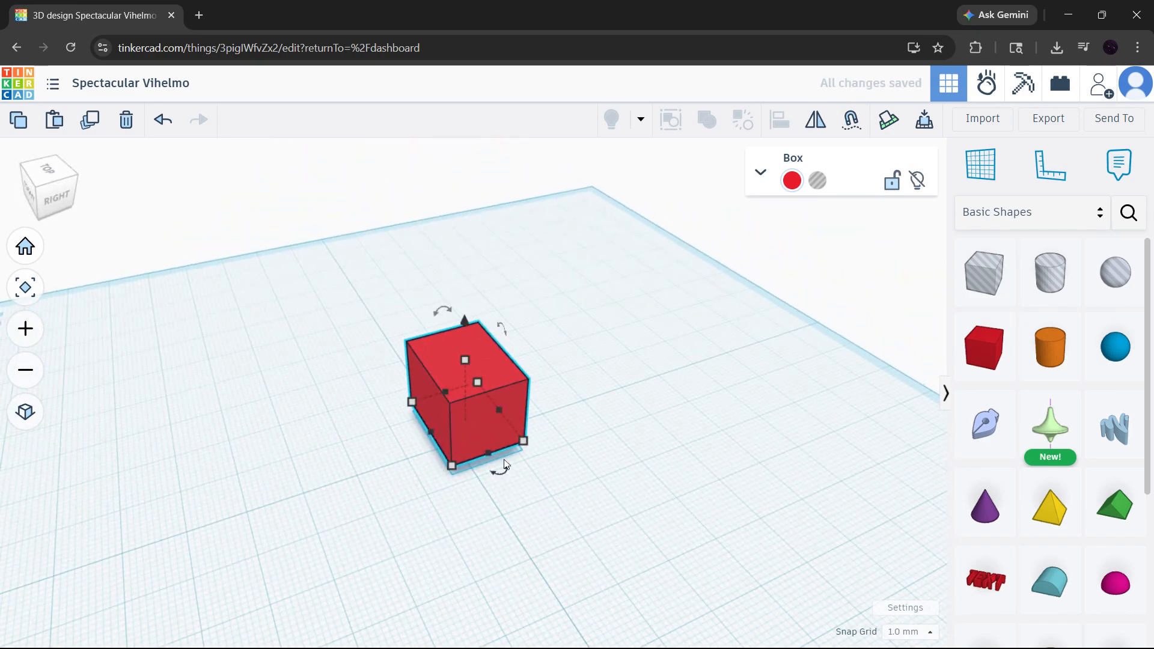
{"action": "left_click_drag", "start_coordinate": [504, 462], "coordinate": [532, 339]}
Step: Stretch the box taller, then delete it and return to the Home view
{"action": "left_click", "coordinate": [687, 401]}
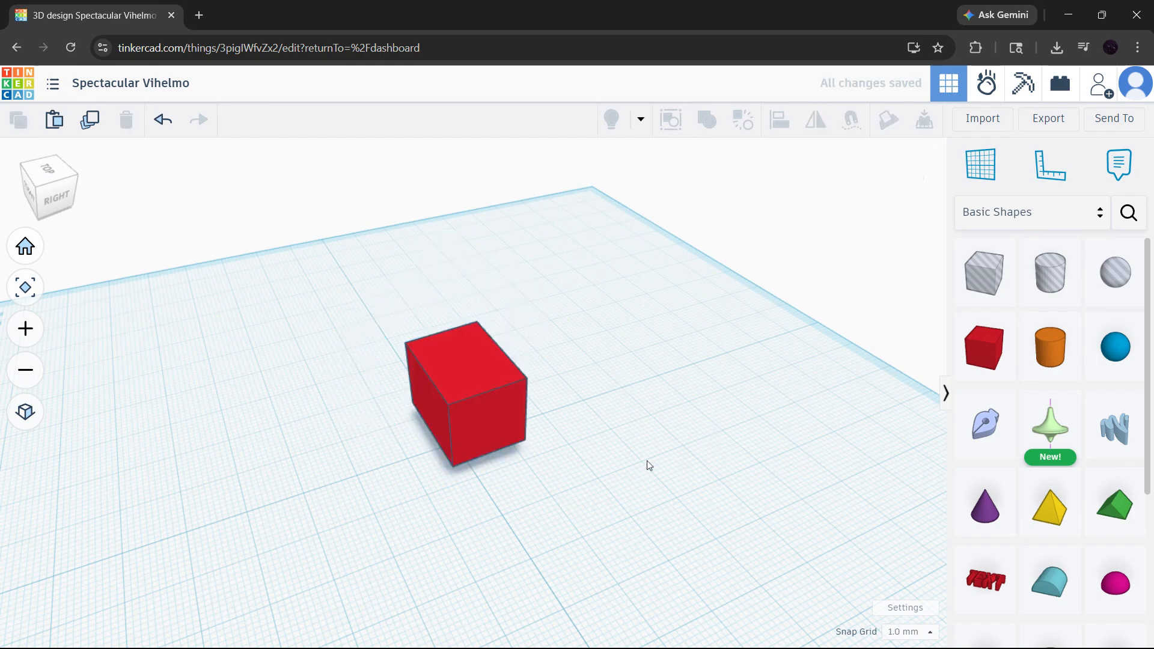
{"action": "right_click_drag", "start_coordinate": [647, 460], "coordinate": [873, 450]}
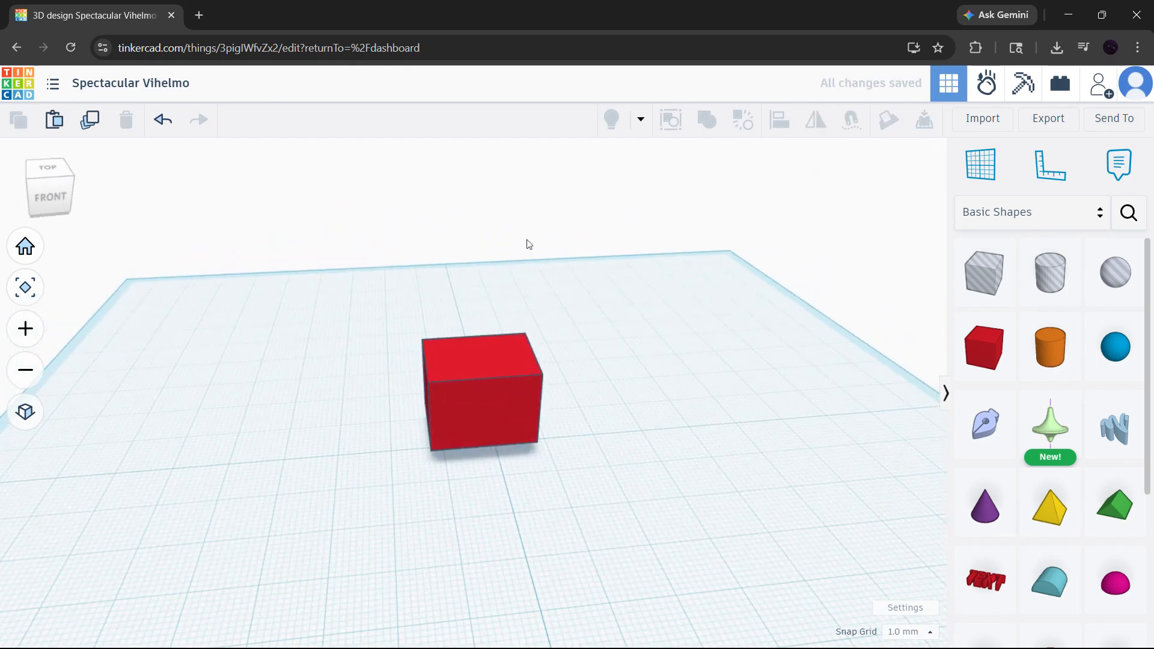
{"action": "left_click", "coordinate": [526, 378]}
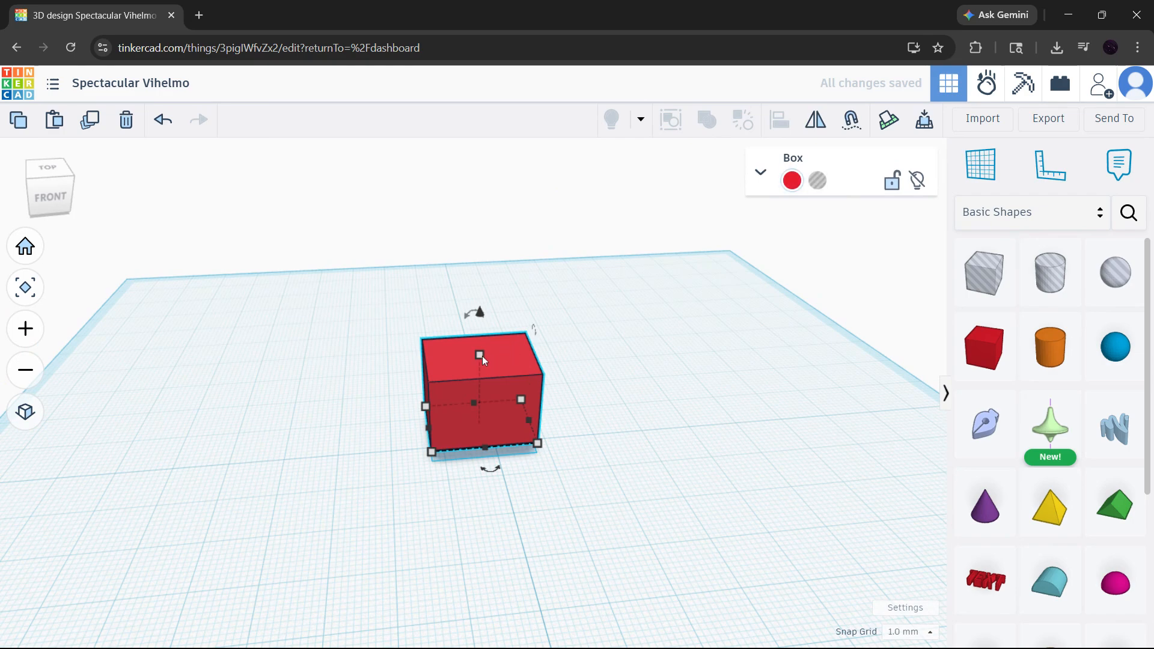
{"action": "left_click_drag", "start_coordinate": [479, 355], "coordinate": [501, 190]}
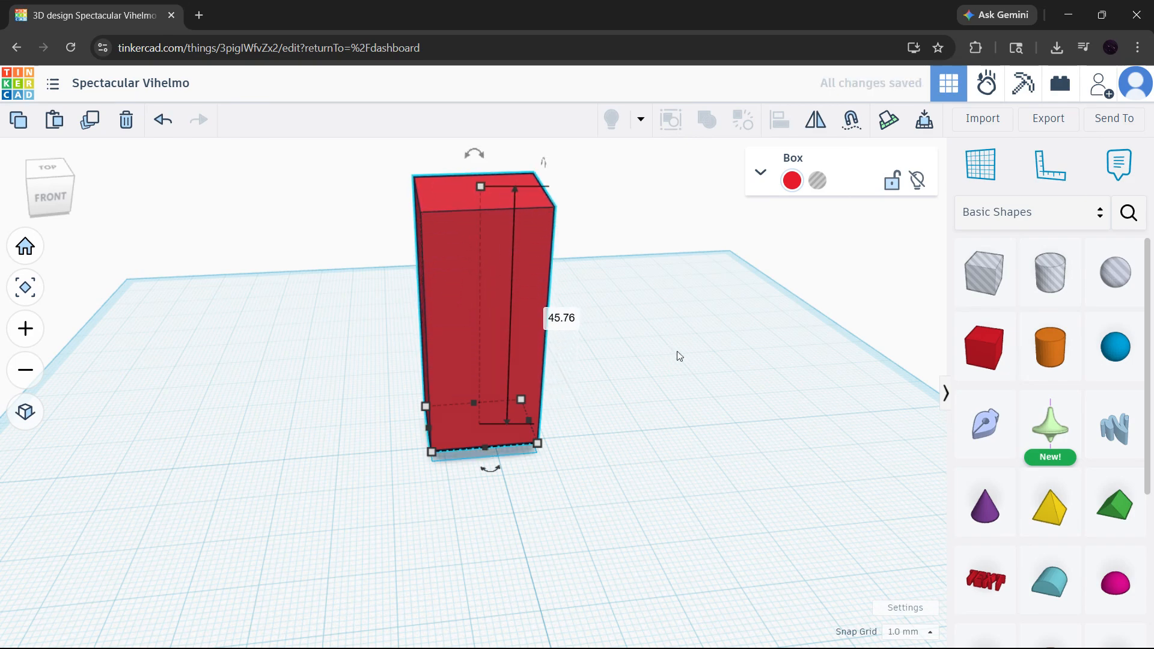
{"action": "key", "text": "Delete"}
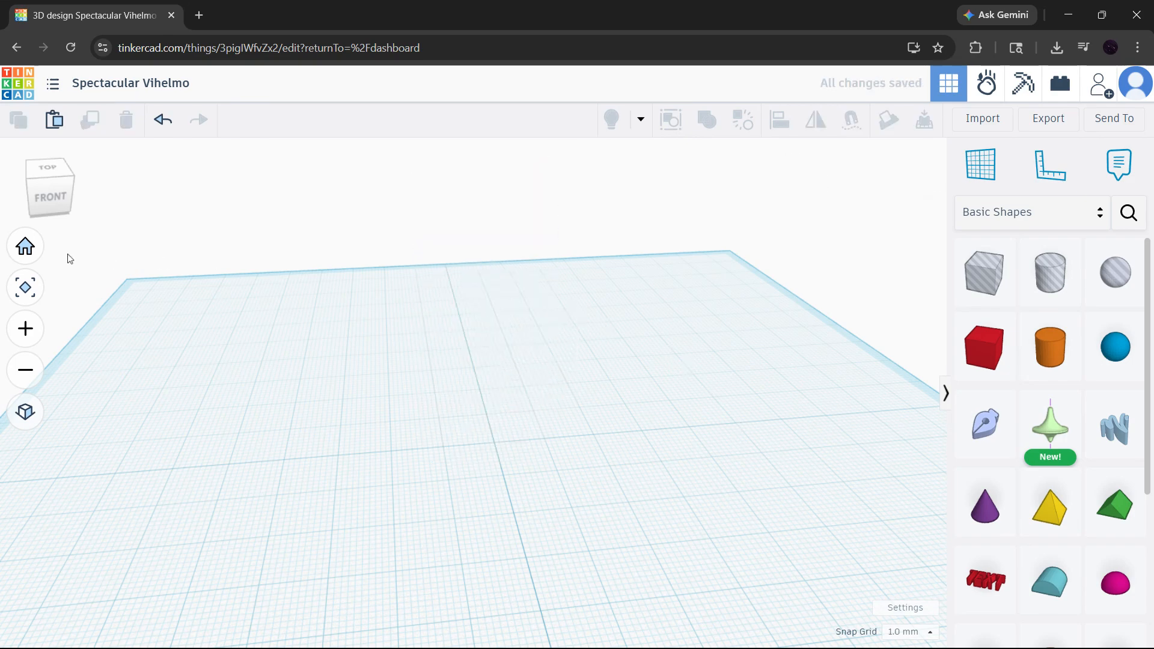
{"action": "left_click", "coordinate": [36, 248]}
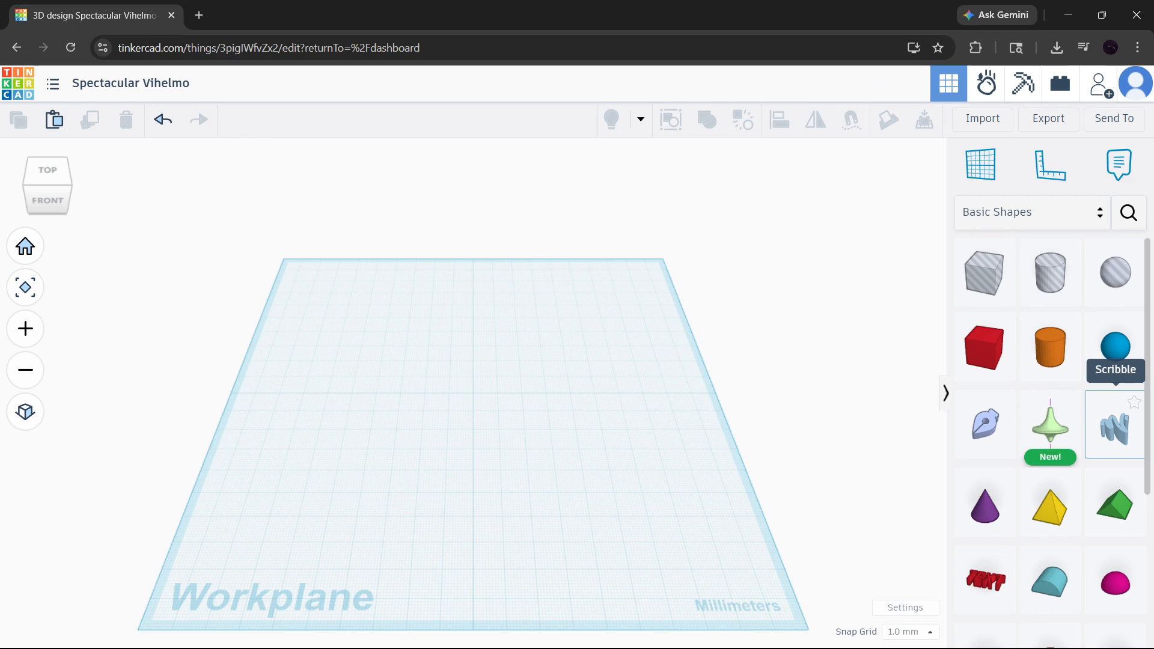
Step: Drop a Scribble from Basic Shapes onto the workplane, opening its empty drawing grid
{"action": "left_click_drag", "start_coordinate": [1119, 428], "coordinate": [474, 395]}
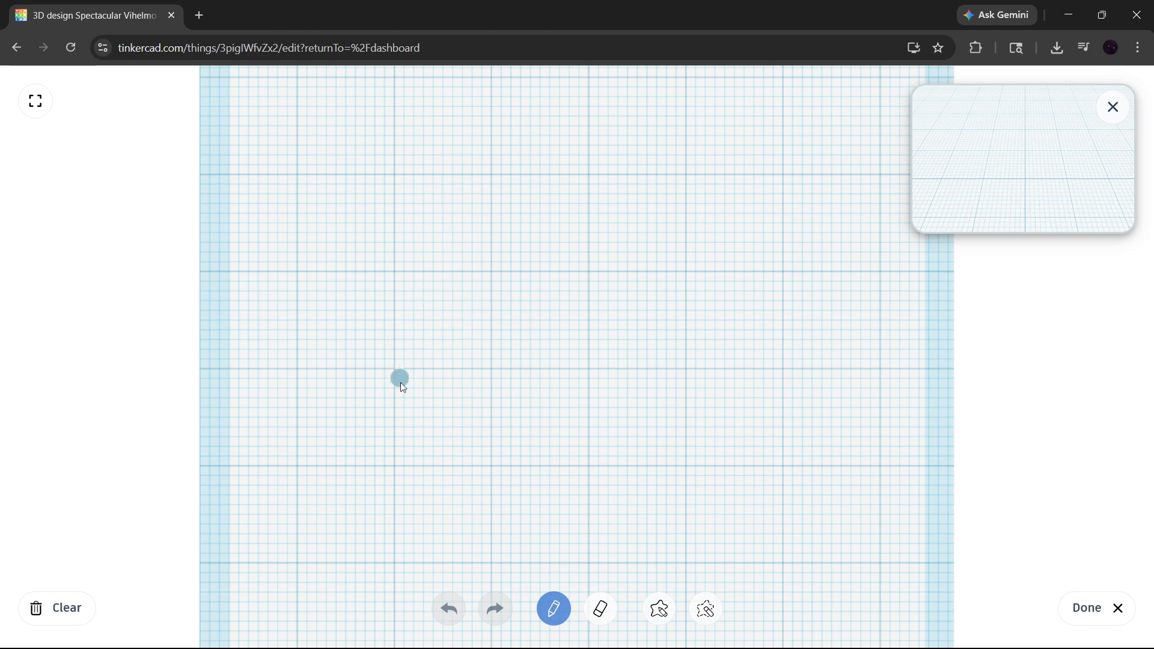
Step: Sketch the letter A's two legs and crossbar, then finish it as a 3D scribble
{"action": "mouse_move", "coordinate": [399, 459]}
{"action": "left_mouse_down"}
{"action": "mouse_move", "coordinate": [550, 157]}
{"action": "mouse_move", "coordinate": [689, 458]}
{"action": "left_mouse_up"}
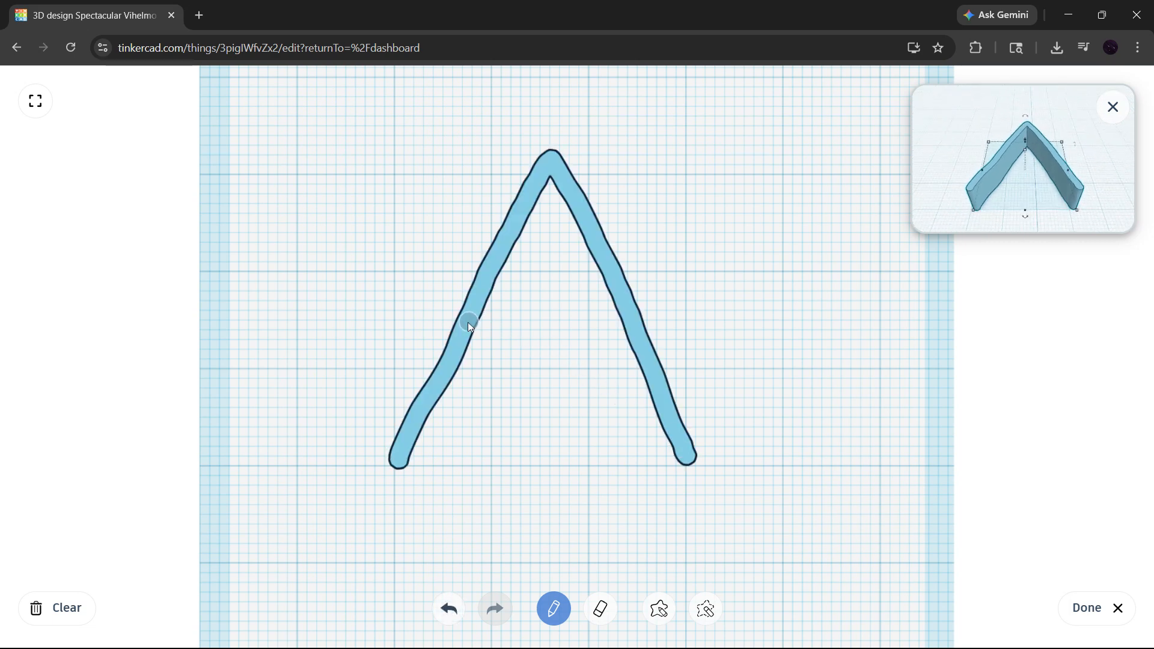
{"action": "left_click_drag", "start_coordinate": [469, 324], "coordinate": [635, 321]}
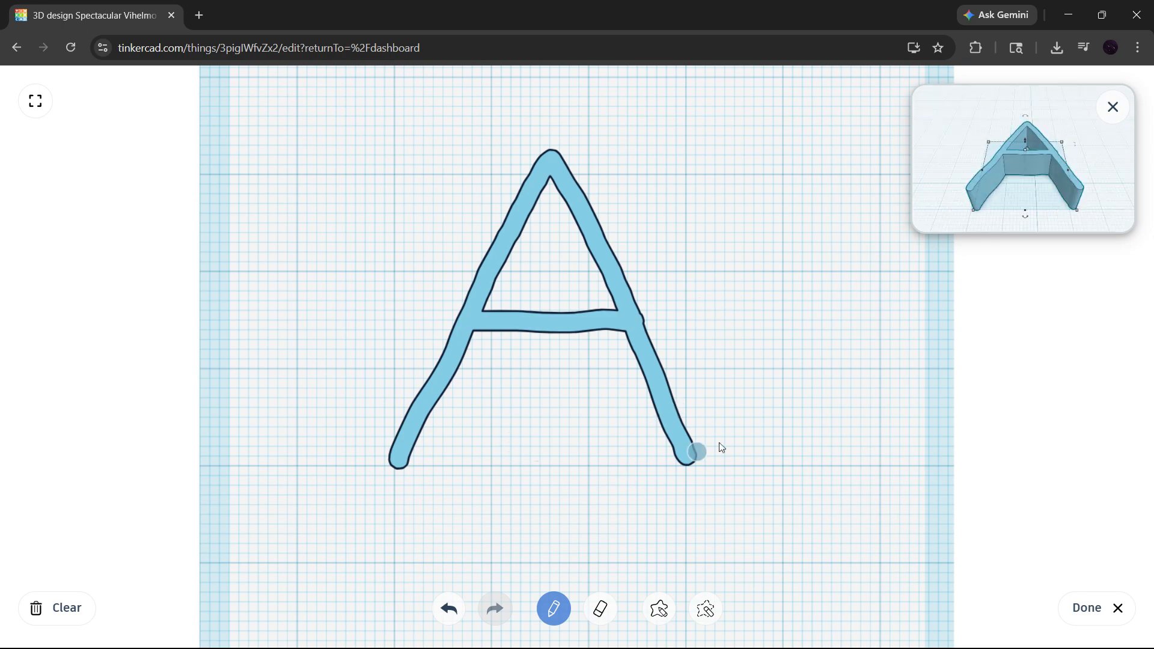
{"action": "left_click", "coordinate": [1086, 608]}
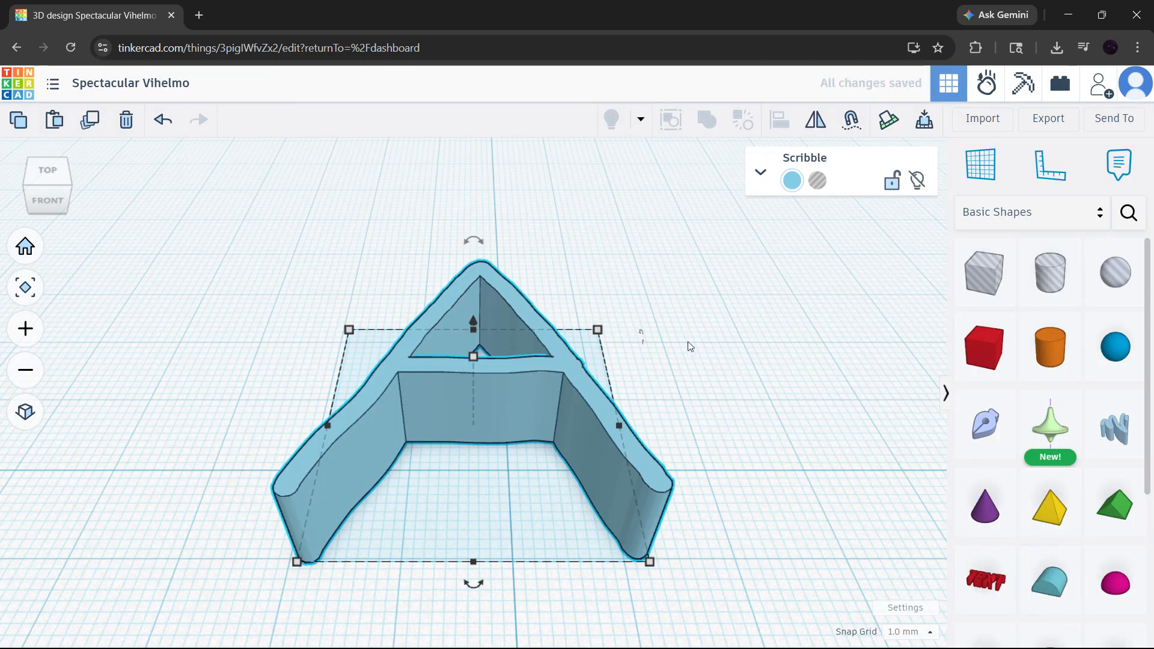
Step: Make the letter A shorter and inspect it from top-down and low angles
{"action": "left_click_drag", "start_coordinate": [473, 356], "coordinate": [474, 388]}
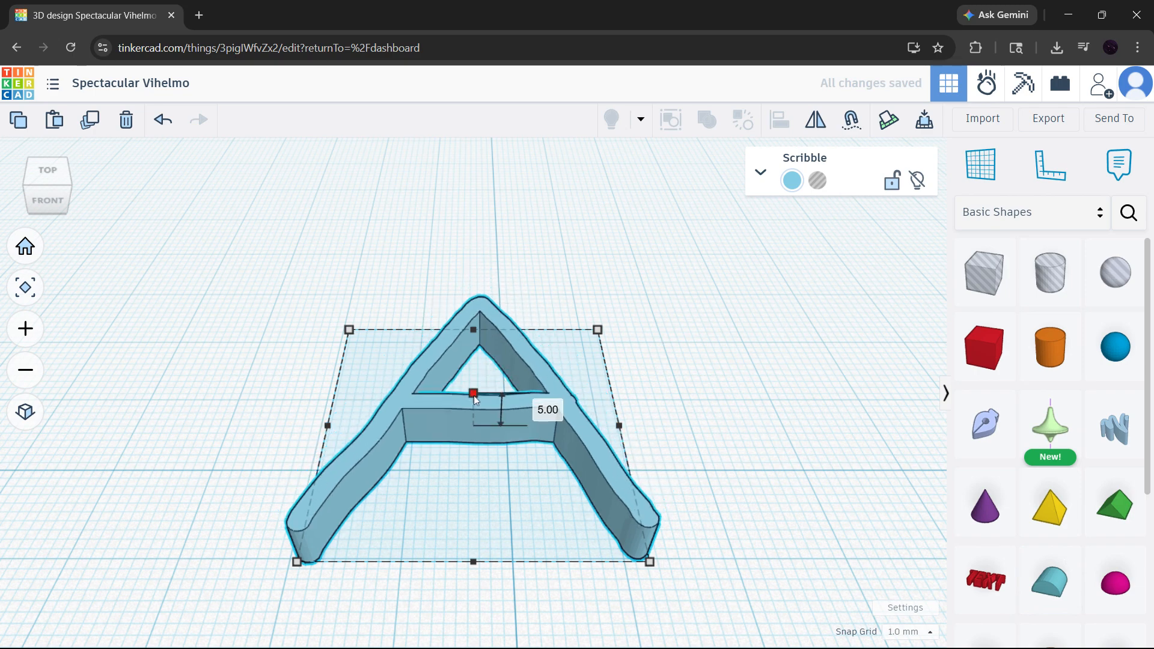
{"action": "right_click_drag", "start_coordinate": [703, 319], "coordinate": [750, 290]}
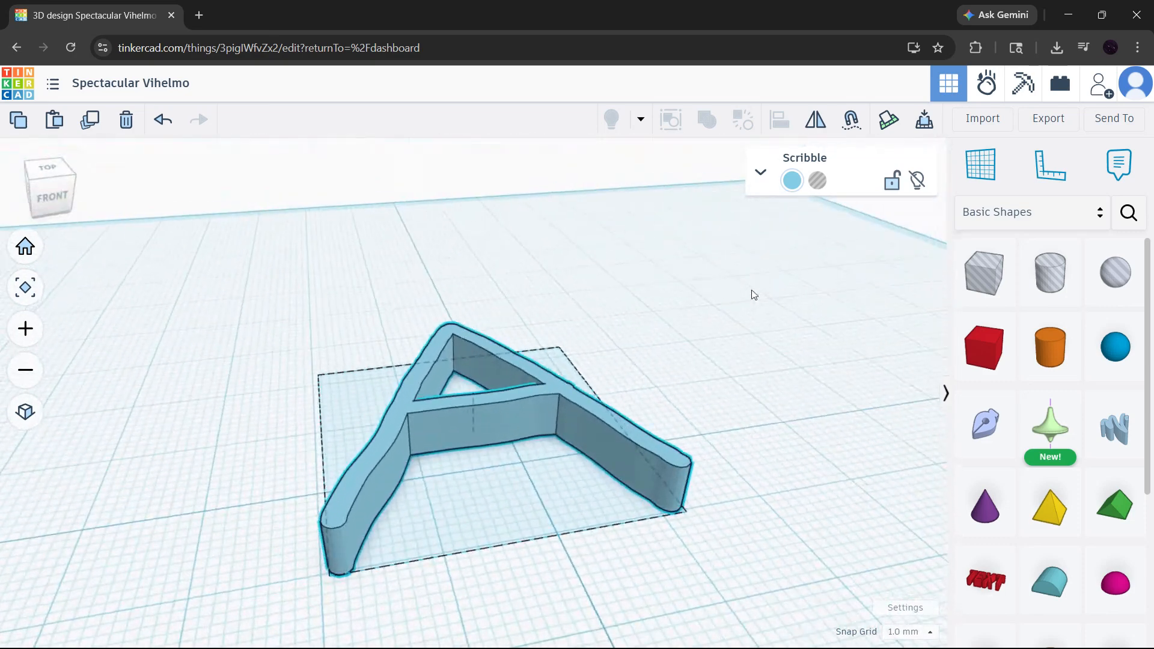
{"action": "left_click", "coordinate": [25, 246]}
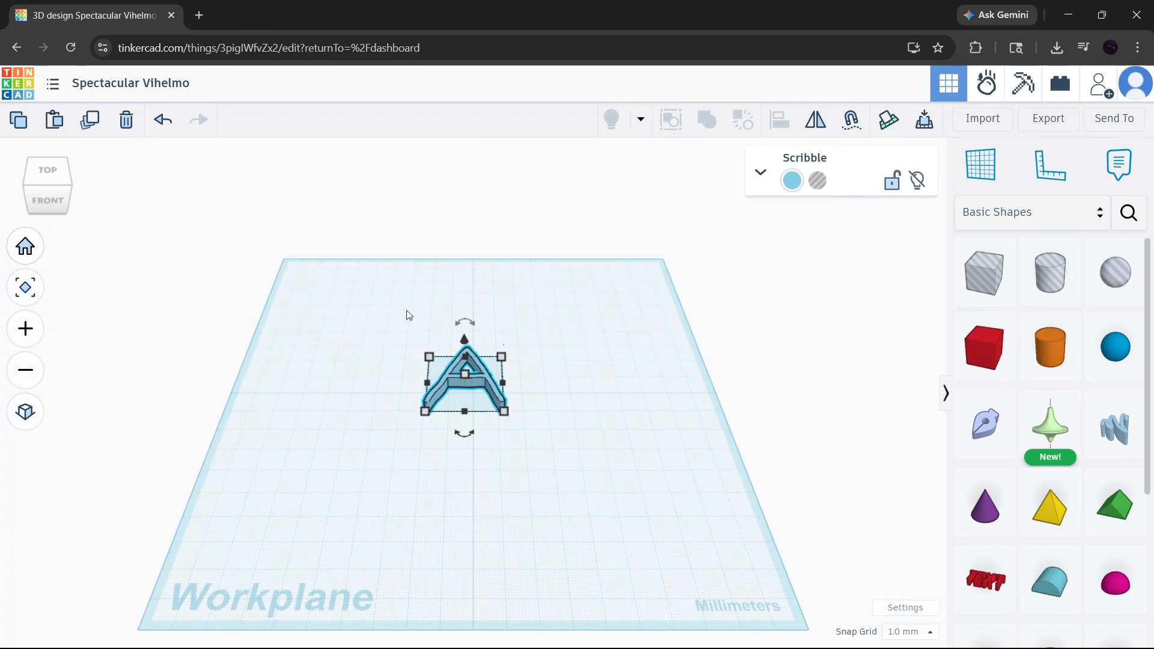
{"action": "right_click_drag", "start_coordinate": [404, 312], "coordinate": [539, 406]}
{"action": "scroll", "coordinate": [457, 376], "scroll_direction": "up", "scroll_amount": 8}
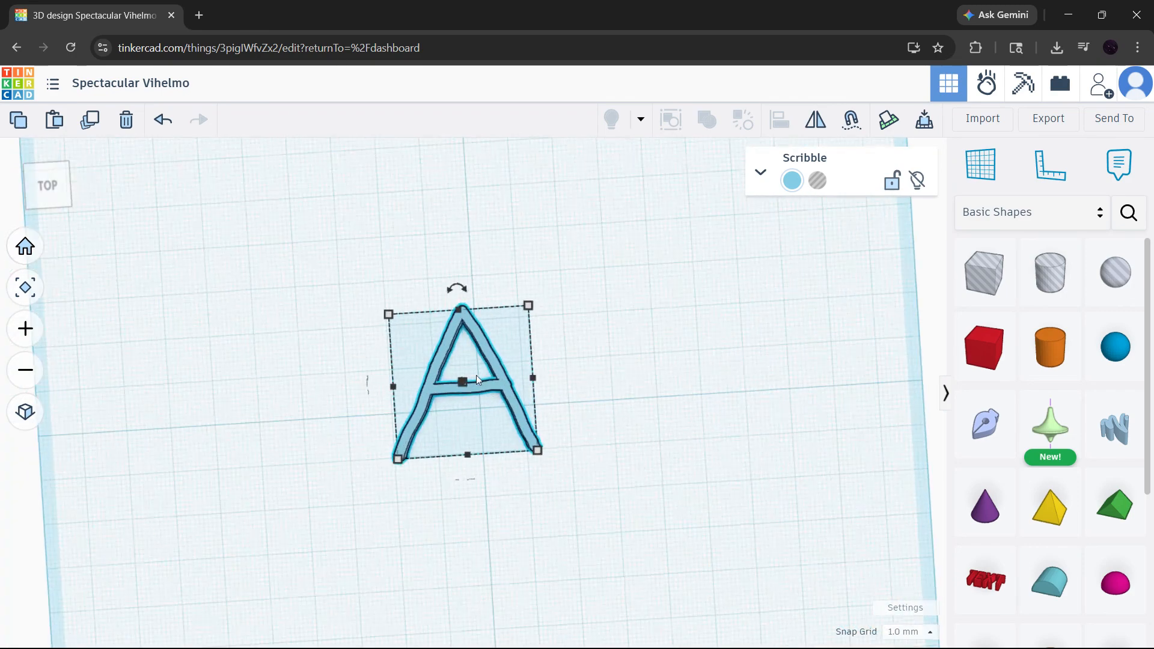
{"action": "right_click_drag", "start_coordinate": [394, 364], "coordinate": [319, 334]}
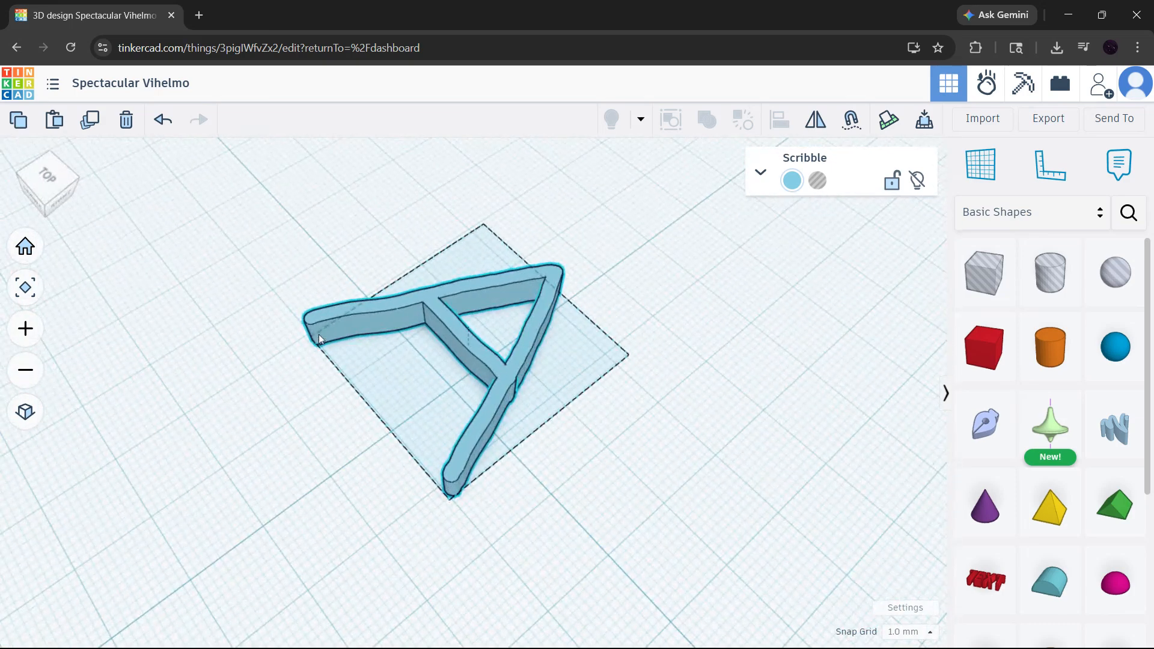
Step: Reopen the A in the Scribble editor, confirm it with Done, and deselect it
{"action": "left_click", "coordinate": [757, 176]}
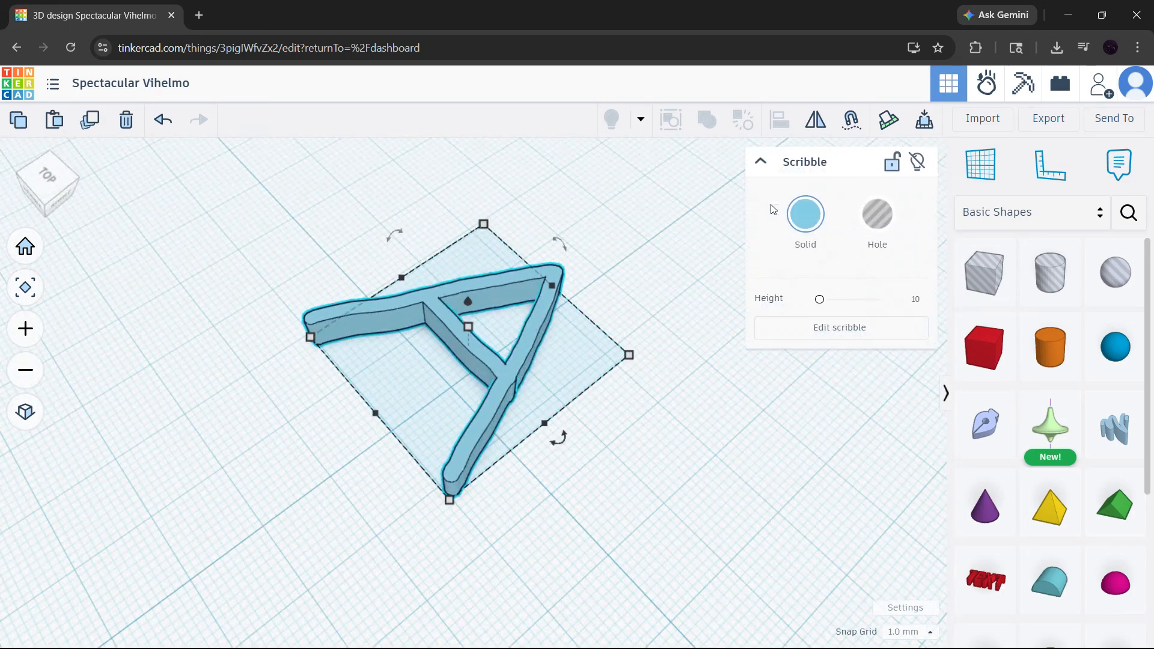
{"action": "left_click", "coordinate": [836, 327]}
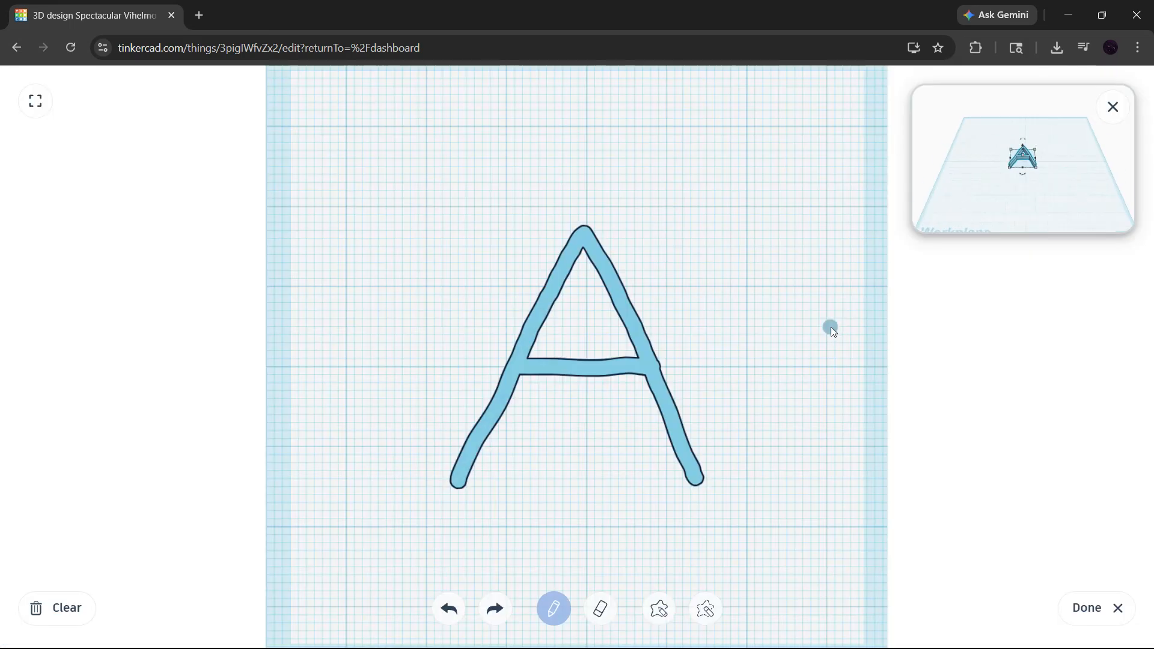
{"action": "left_click", "coordinate": [1087, 608]}
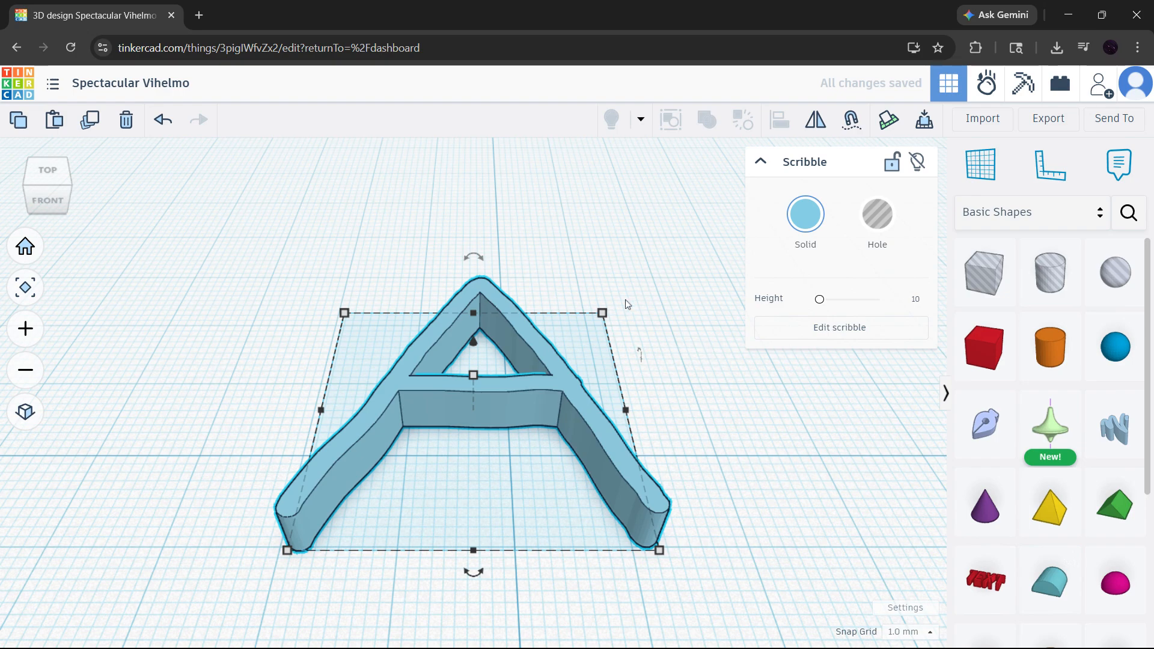
{"action": "right_click_drag", "start_coordinate": [362, 308], "coordinate": [505, 292]}
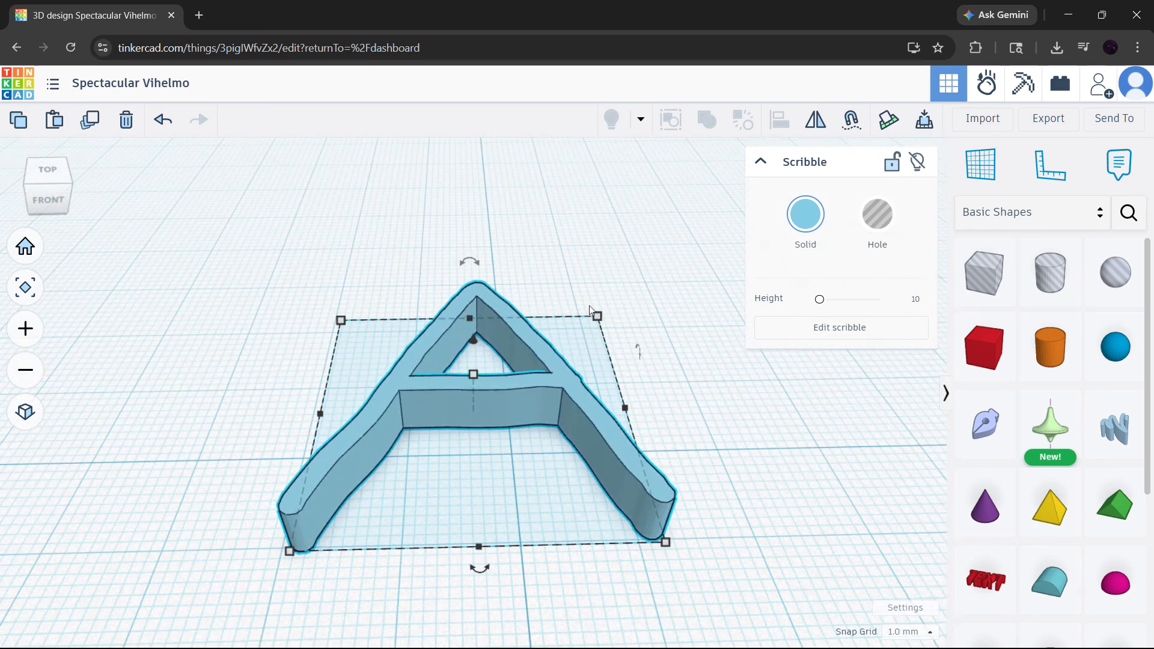
{"action": "left_click", "coordinate": [637, 298]}
Step: Set a new working plane on the letter A's crossbar
{"action": "key", "text": "w"}
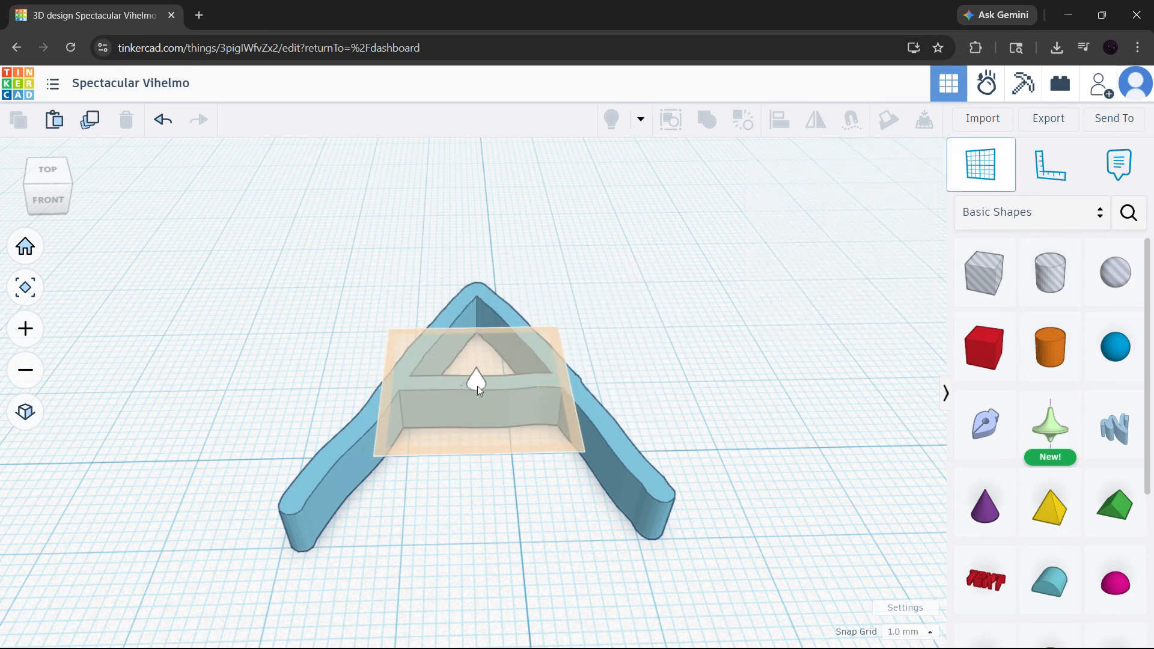
{"action": "left_click", "coordinate": [478, 382]}
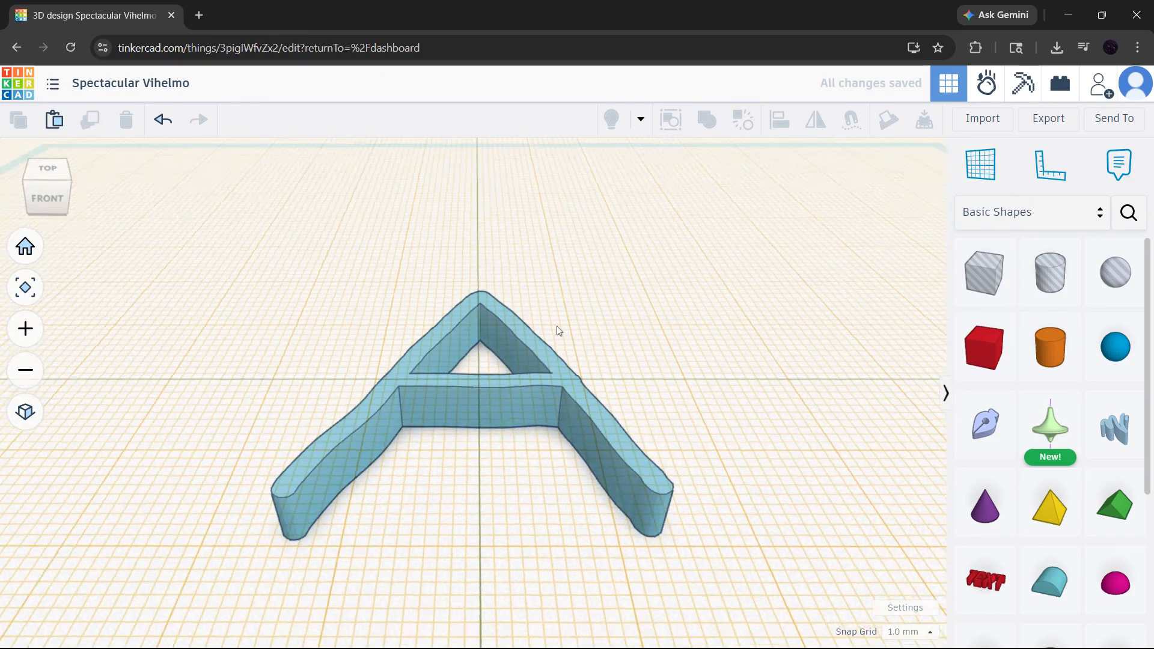
{"action": "right_click_drag", "start_coordinate": [554, 300], "coordinate": [592, 369]}
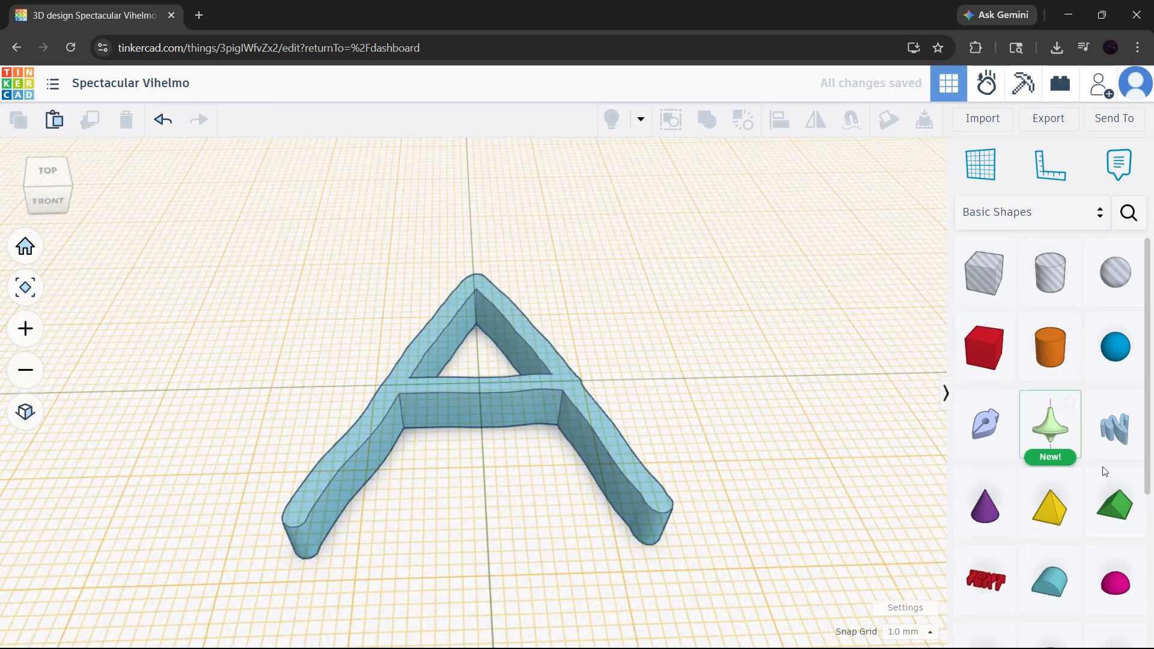
{"action": "right_click_drag", "start_coordinate": [741, 404], "coordinate": [715, 413]}
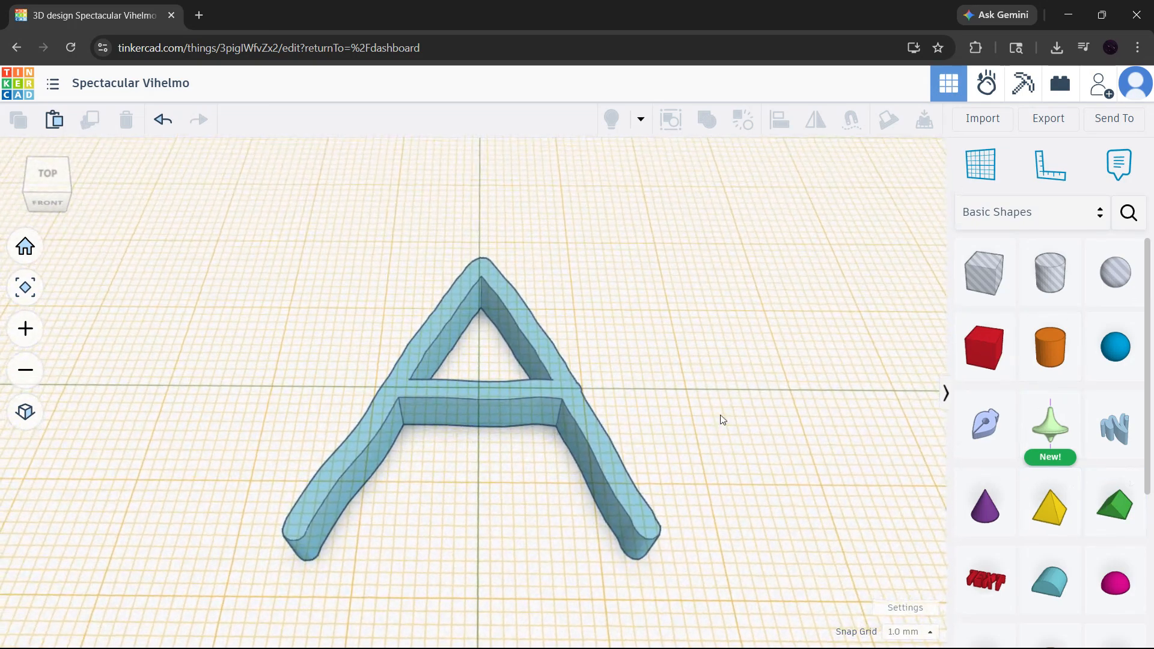
Step: Drop a sphere on the crossbar, flatten it to 8 mm tall and shrink it to 10.19 × 10.19 mm
{"action": "left_click", "coordinate": [1115, 346]}
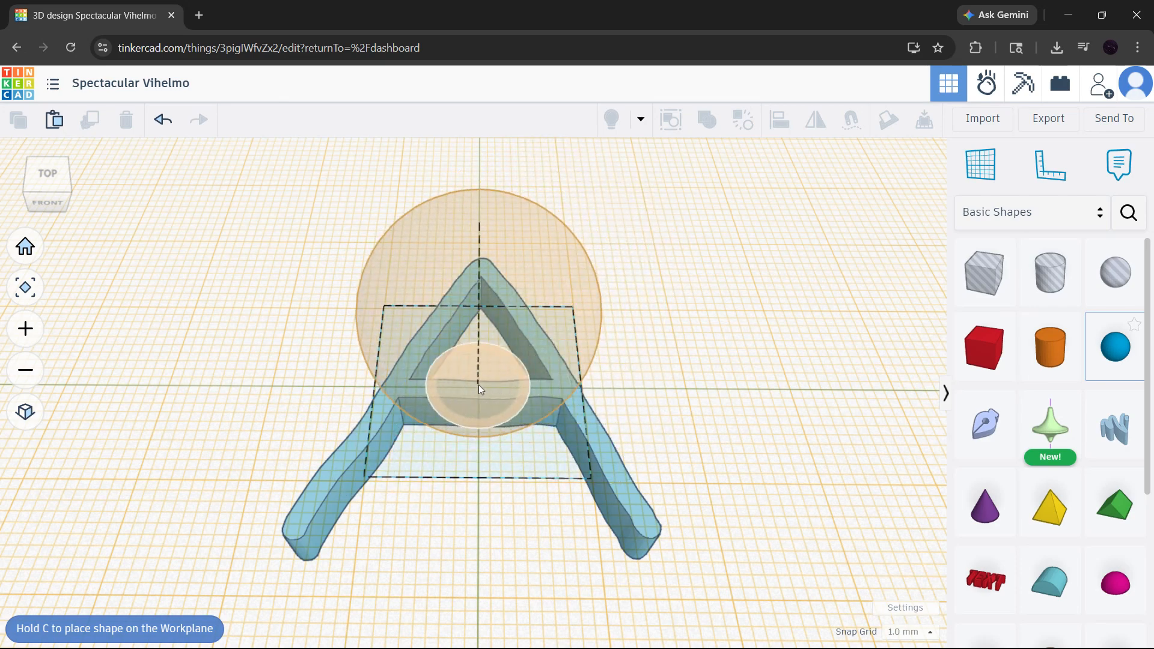
{"action": "left_click", "coordinate": [478, 385]}
{"action": "right_click_drag", "start_coordinate": [604, 350], "coordinate": [585, 298]}
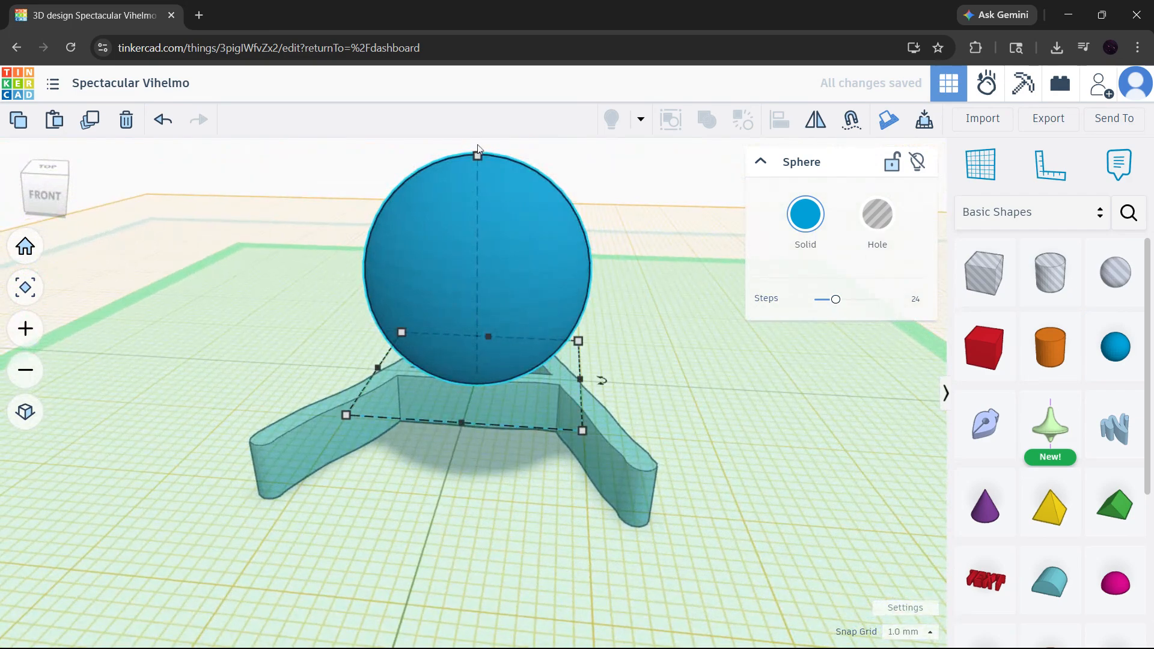
{"action": "left_click_drag", "start_coordinate": [477, 154], "coordinate": [477, 295]}
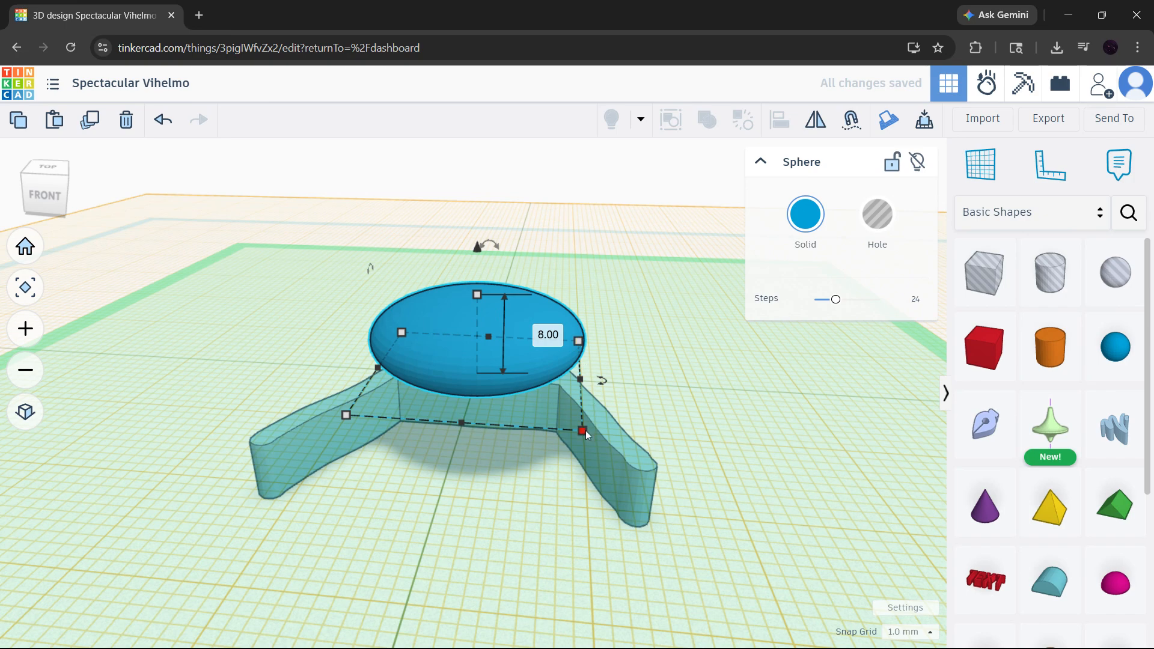
{"action": "left_click_drag", "start_coordinate": [585, 430], "coordinate": [537, 402]}
{"action": "right_click_drag", "start_coordinate": [537, 292], "coordinate": [557, 313]}
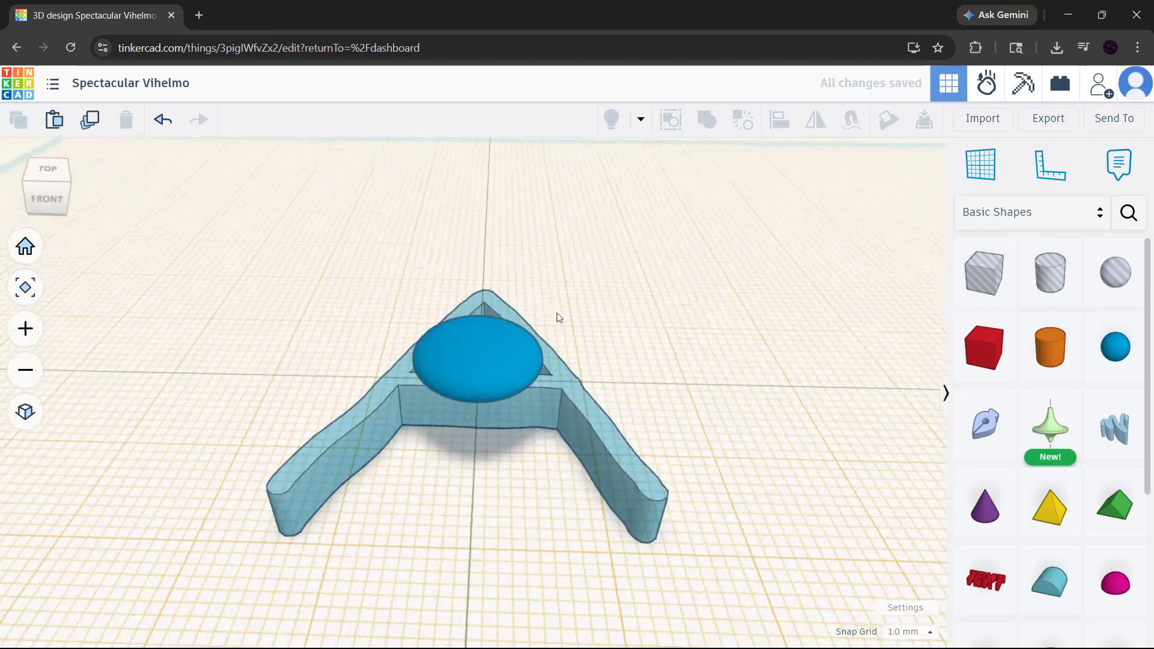
Step: Reset the working plane onto the main ground grid and return to the Home view
{"action": "scroll", "coordinate": [580, 303], "scroll_direction": "down", "scroll_amount": 5}
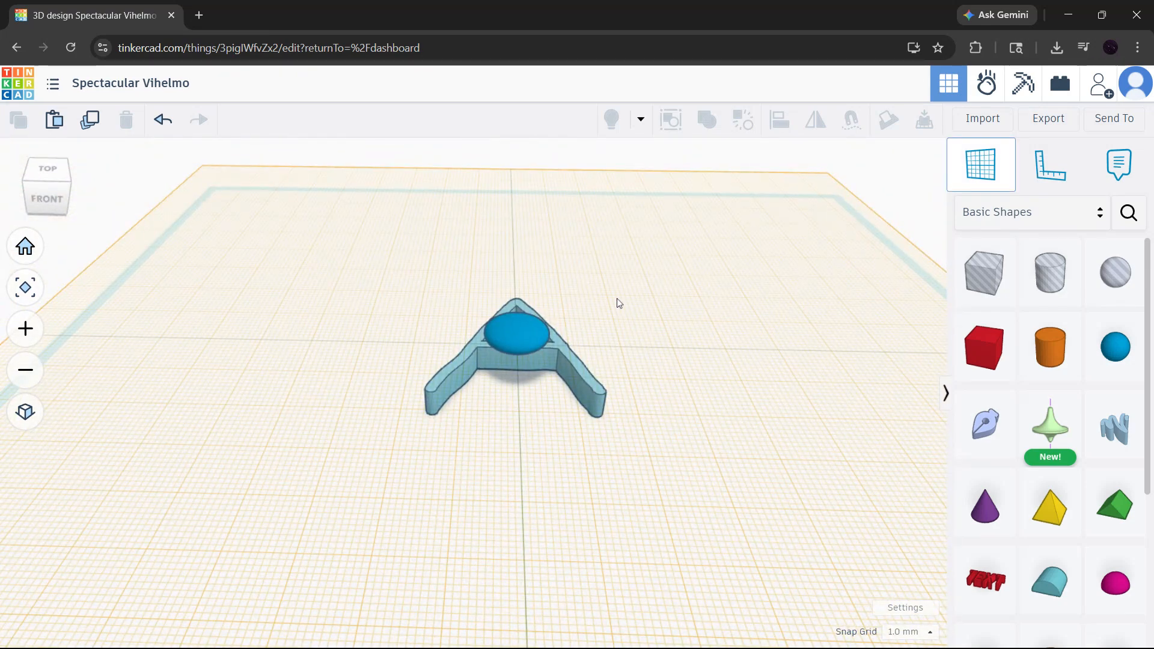
{"action": "left_click", "coordinate": [639, 340]}
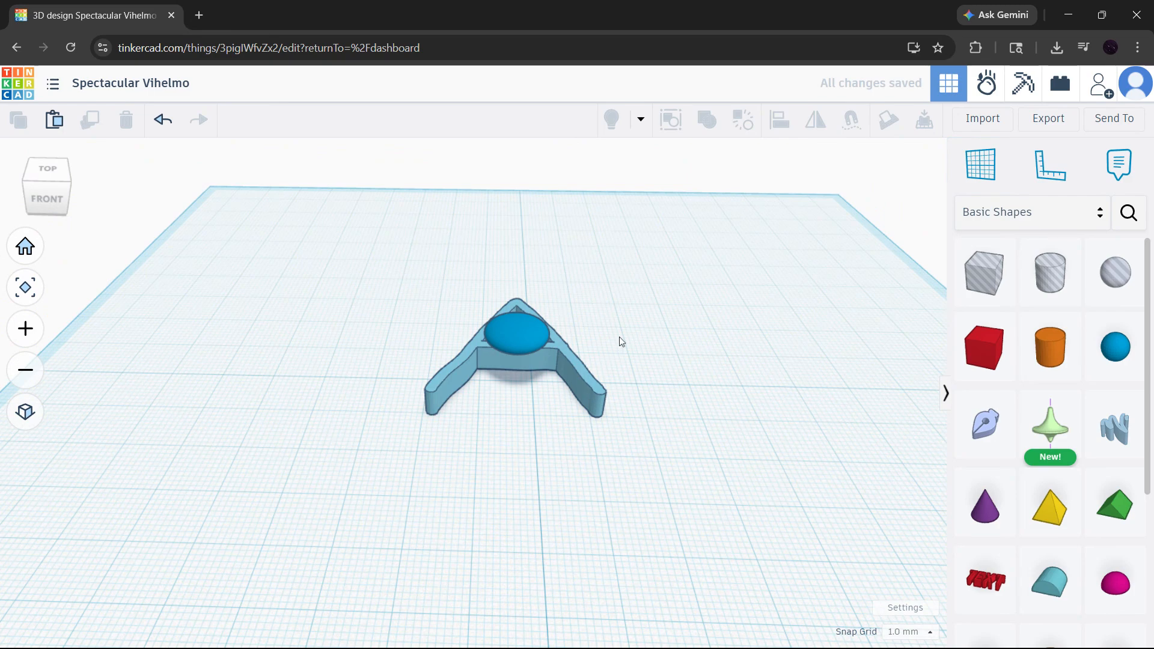
{"action": "right_click_drag", "start_coordinate": [619, 336], "coordinate": [606, 359]}
{"action": "left_click", "coordinate": [25, 246]}
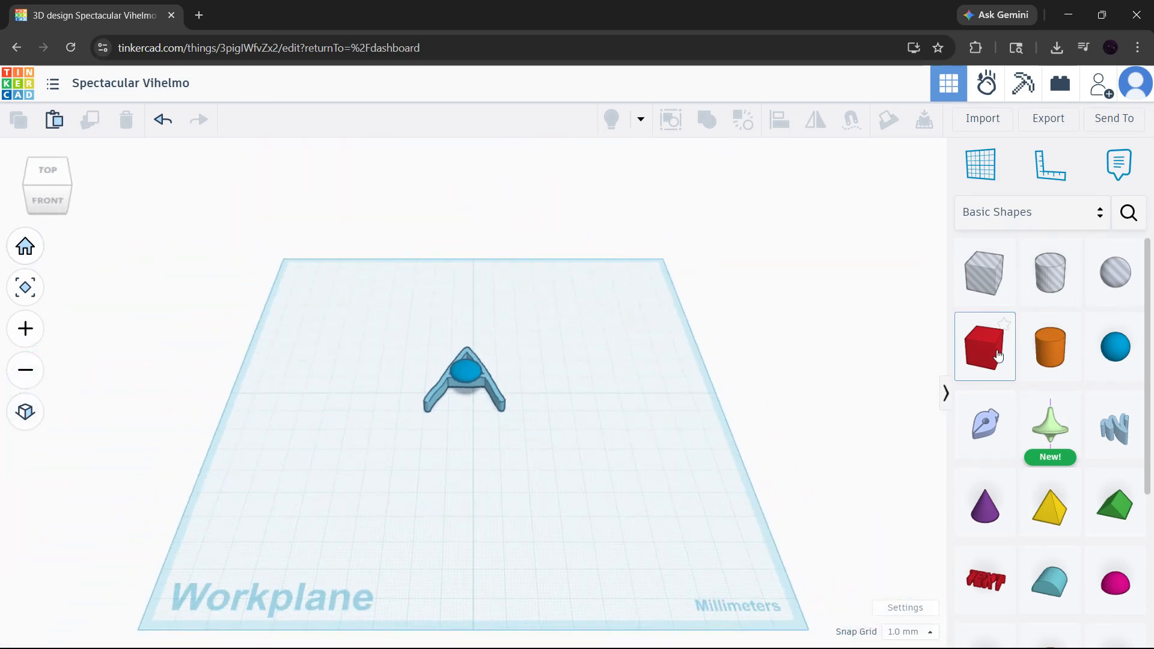
Step: Add a red box beside the letter A and enlarge its footprint to 24 × 24 mm
{"action": "left_click", "coordinate": [550, 376]}
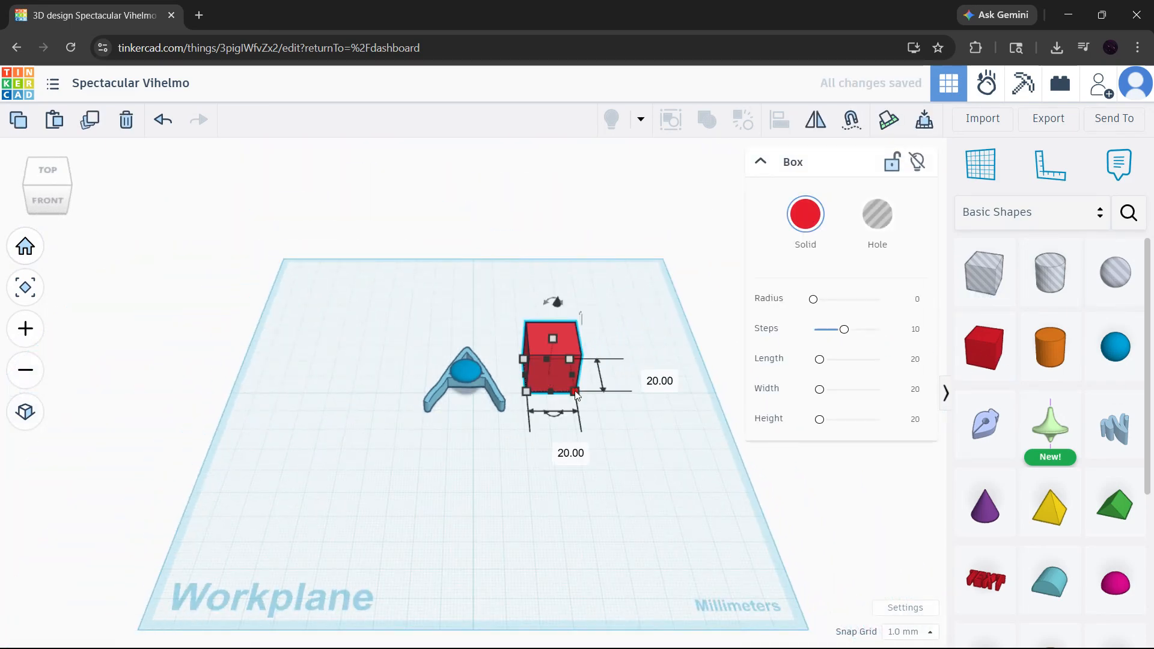
{"action": "mouse_move", "coordinate": [586, 400]}
{"action": "left_mouse_down"}
{"action": "mouse_move", "coordinate": [629, 439]}
{"action": "mouse_move", "coordinate": [570, 401]}
{"action": "left_mouse_up"}
{"action": "left_click", "coordinate": [686, 431]}
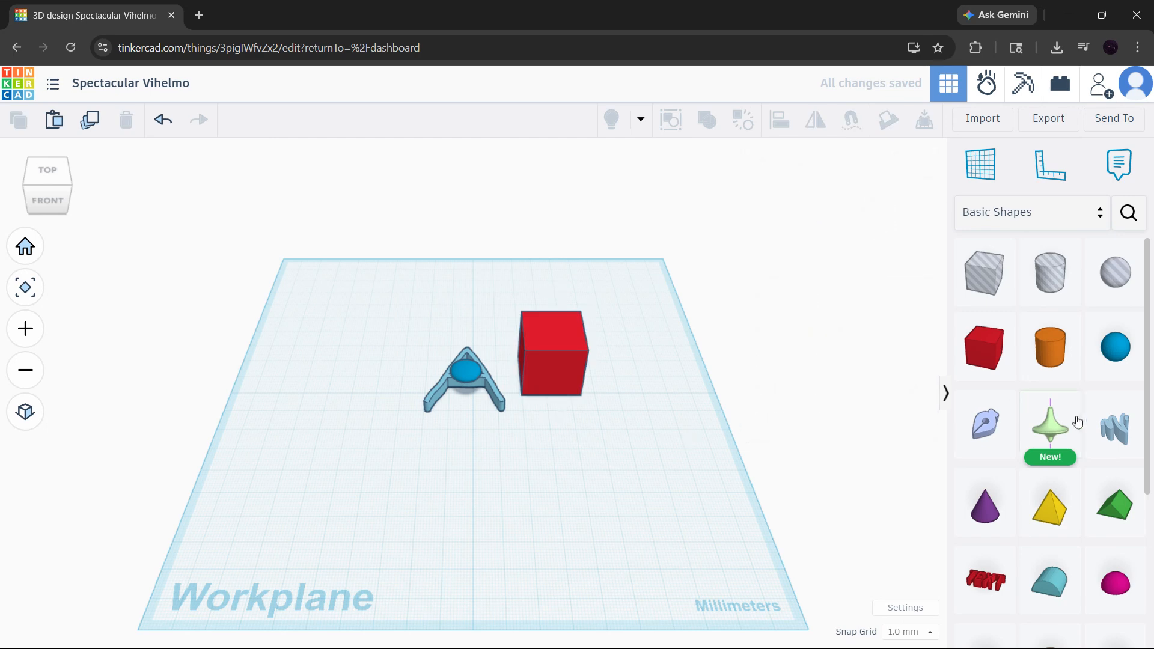
Step: Add a Scribble in front of the A and draw a 10 mm tall freehand letter S
{"action": "left_click", "coordinate": [1104, 431]}
{"action": "left_click", "coordinate": [533, 468]}
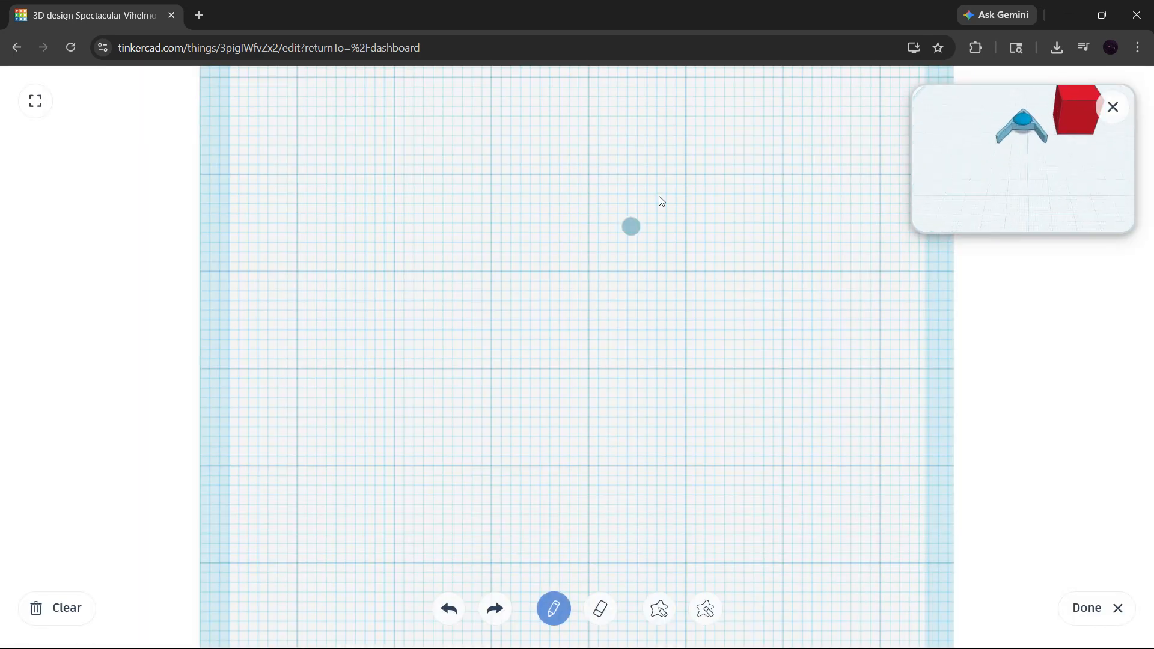
{"action": "left_click_drag", "start_coordinate": [675, 184], "coordinate": [453, 201]}
{"action": "mouse_move", "coordinate": [438, 248]}
{"action": "left_mouse_down"}
{"action": "mouse_move", "coordinate": [448, 465]}
{"action": "mouse_move", "coordinate": [437, 390]}
{"action": "left_mouse_up"}
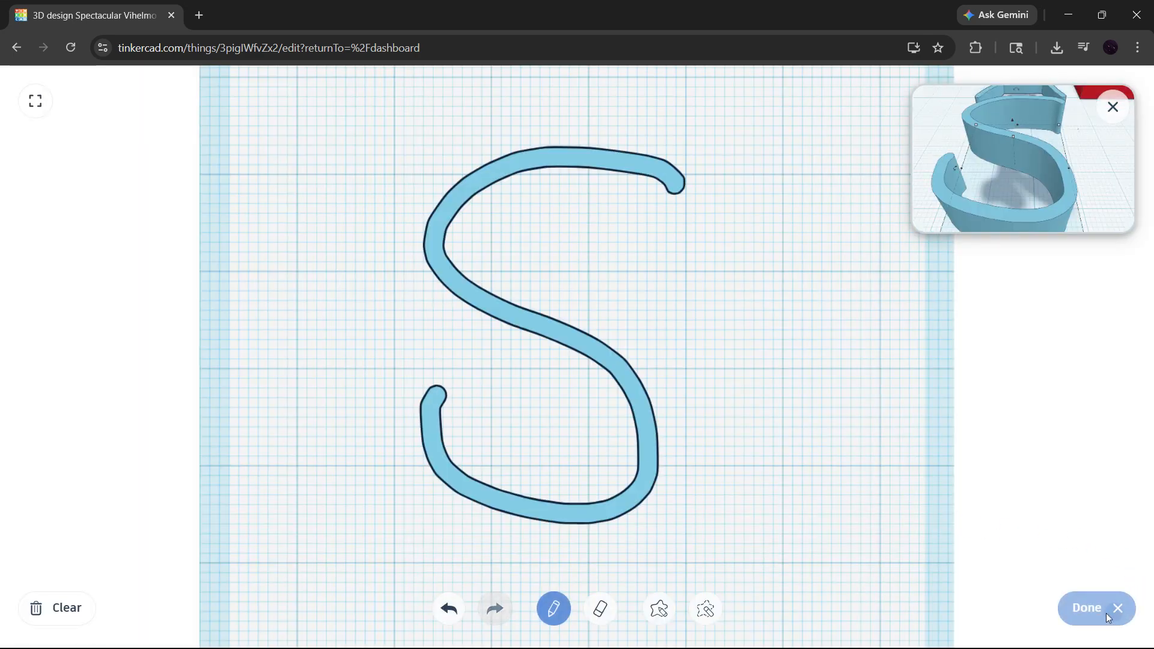
{"action": "left_click", "coordinate": [1090, 614]}
Step: Set the working plane on the top of the red box
{"action": "scroll", "coordinate": [772, 450], "scroll_direction": "down", "scroll_amount": 3}
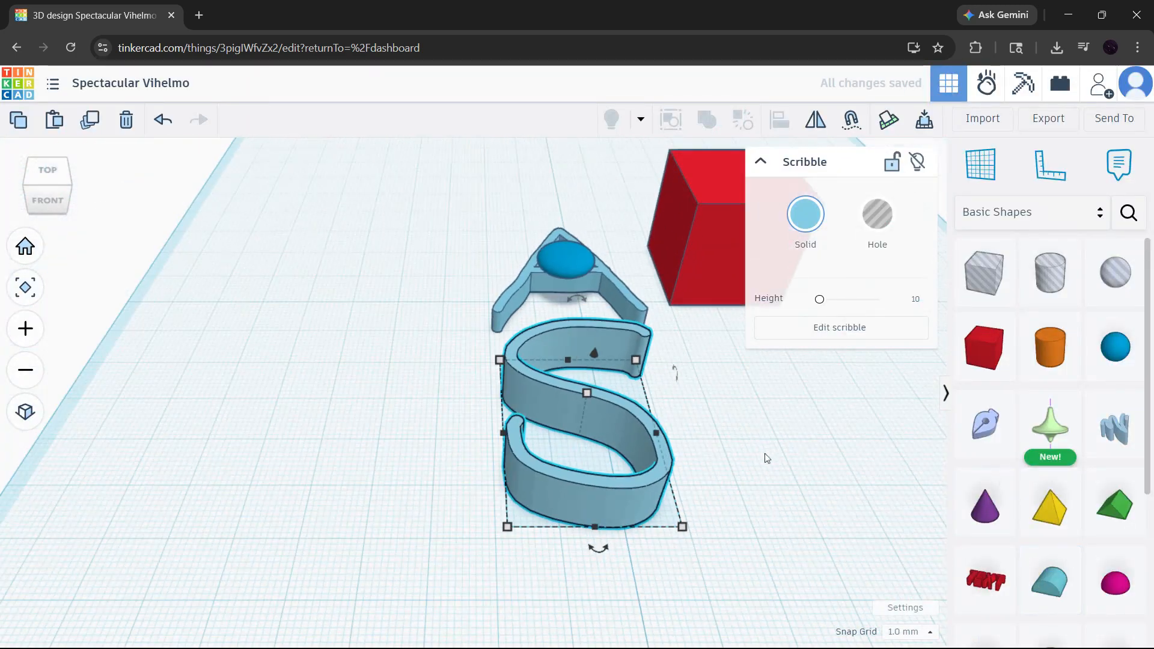
{"action": "middle_click_drag", "start_coordinate": [785, 426], "coordinate": [586, 596]}
{"action": "key", "text": "w"}
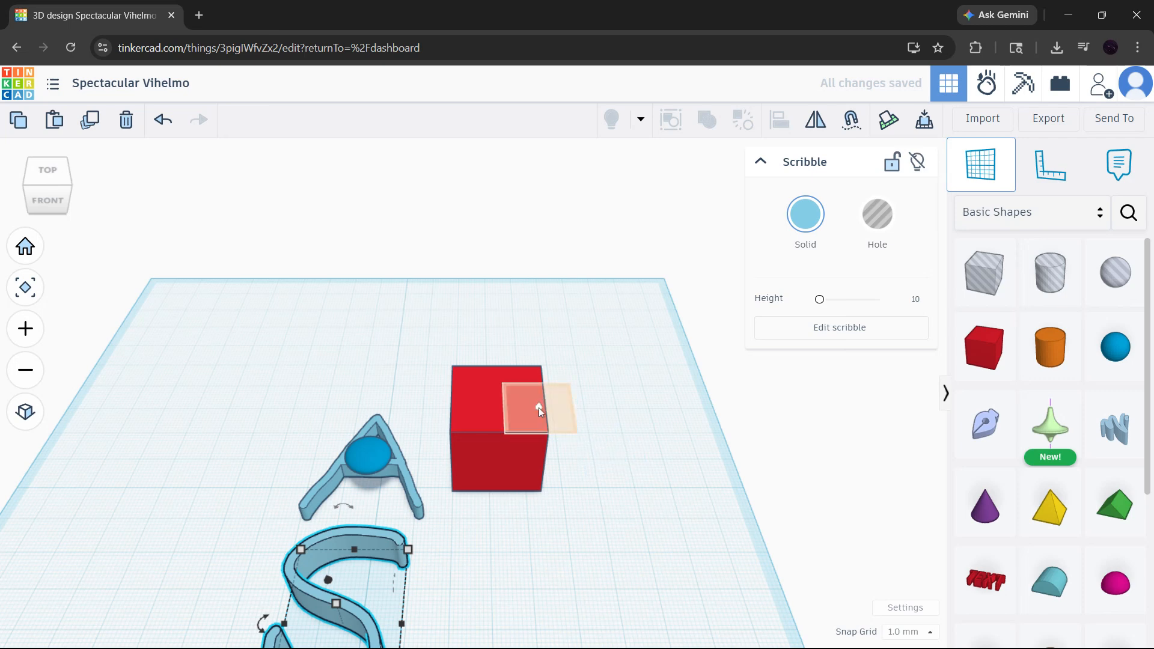
{"action": "left_click", "coordinate": [499, 403]}
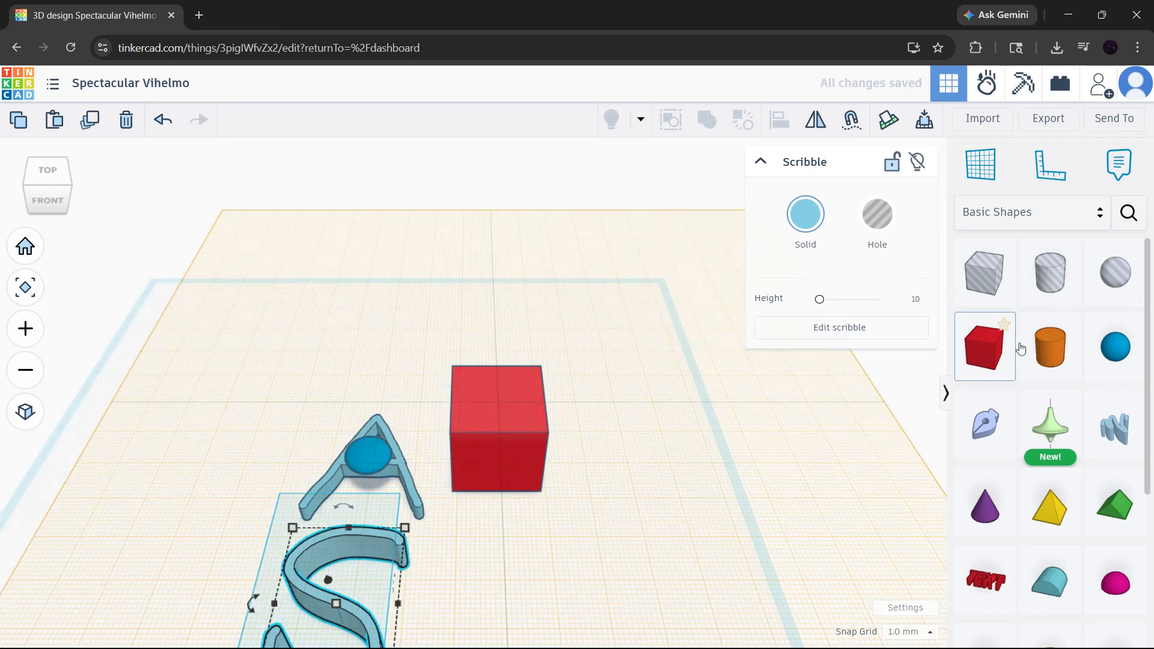
Step: Place three orange cylinders, one on the red box's top and two raised beside it
{"action": "left_click_drag", "start_coordinate": [1032, 347], "coordinate": [384, 354]}
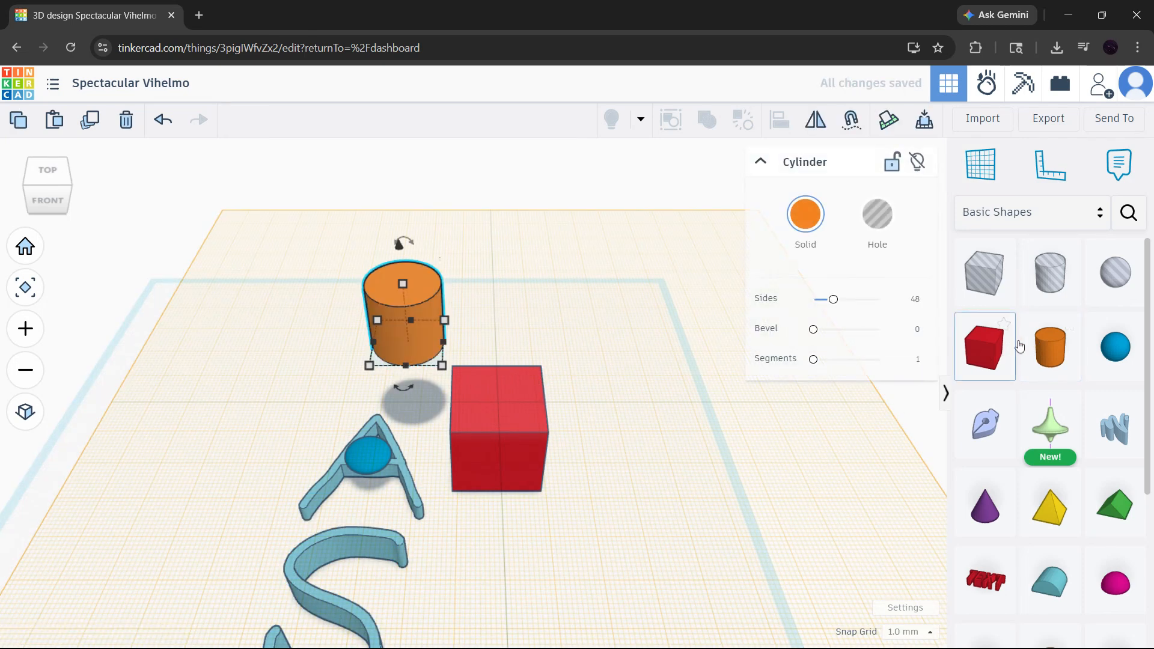
{"action": "left_click_drag", "start_coordinate": [1046, 348], "coordinate": [607, 475]}
{"action": "left_click_drag", "start_coordinate": [1050, 346], "coordinate": [498, 399]}
{"action": "right_click_drag", "start_coordinate": [465, 399], "coordinate": [556, 500]}
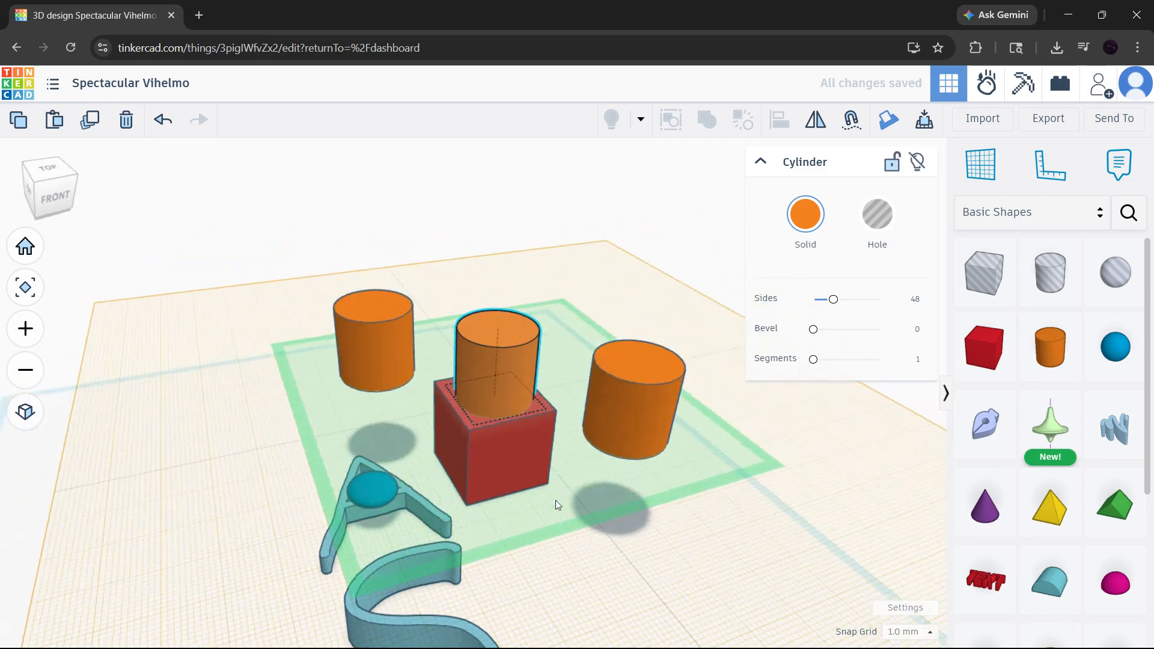
{"action": "left_click", "coordinate": [651, 282]}
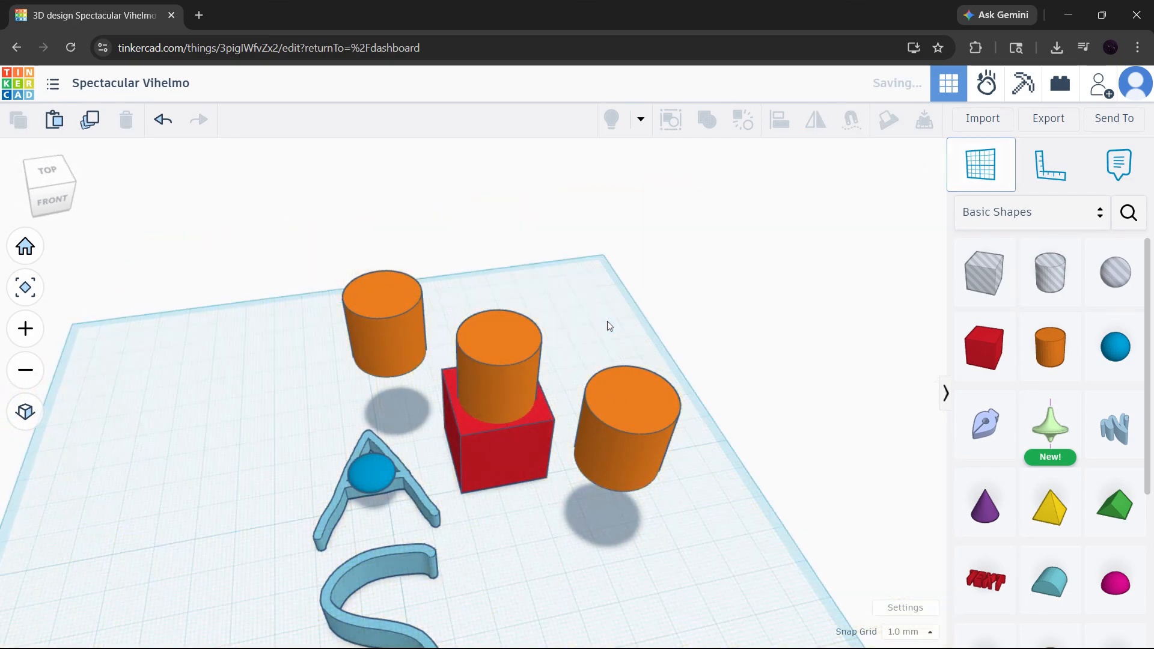
Step: Look at the model from a low side angle, finishing on the Home view
{"action": "left_click", "coordinate": [25, 246]}
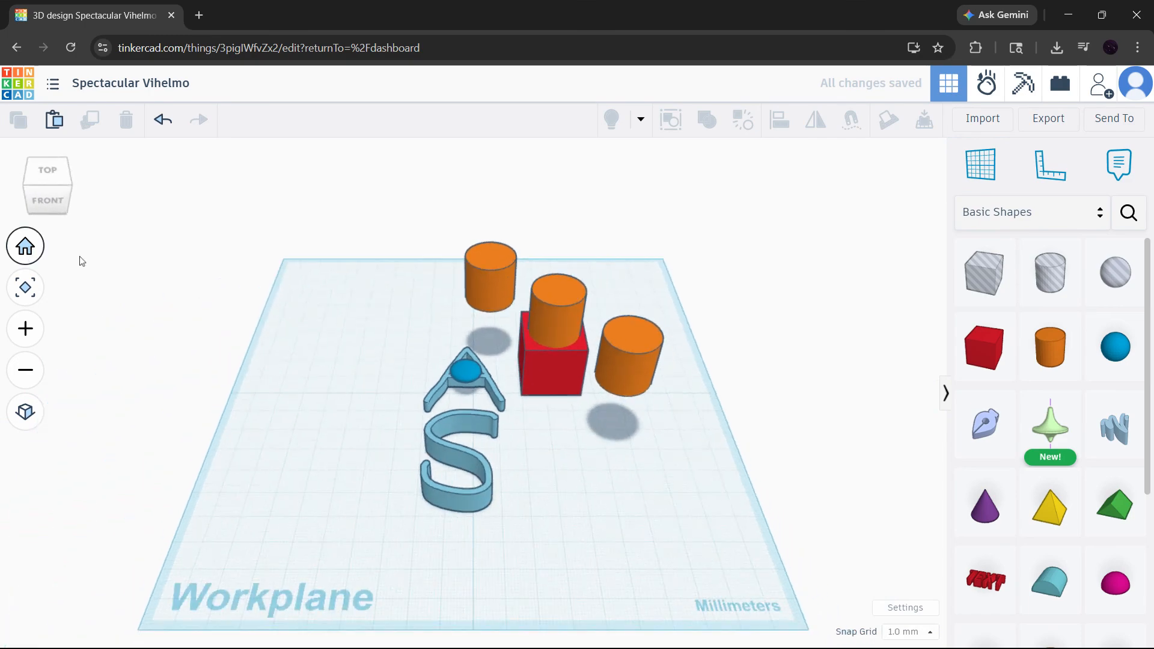
{"action": "right_click_drag", "start_coordinate": [390, 392], "coordinate": [615, 429]}
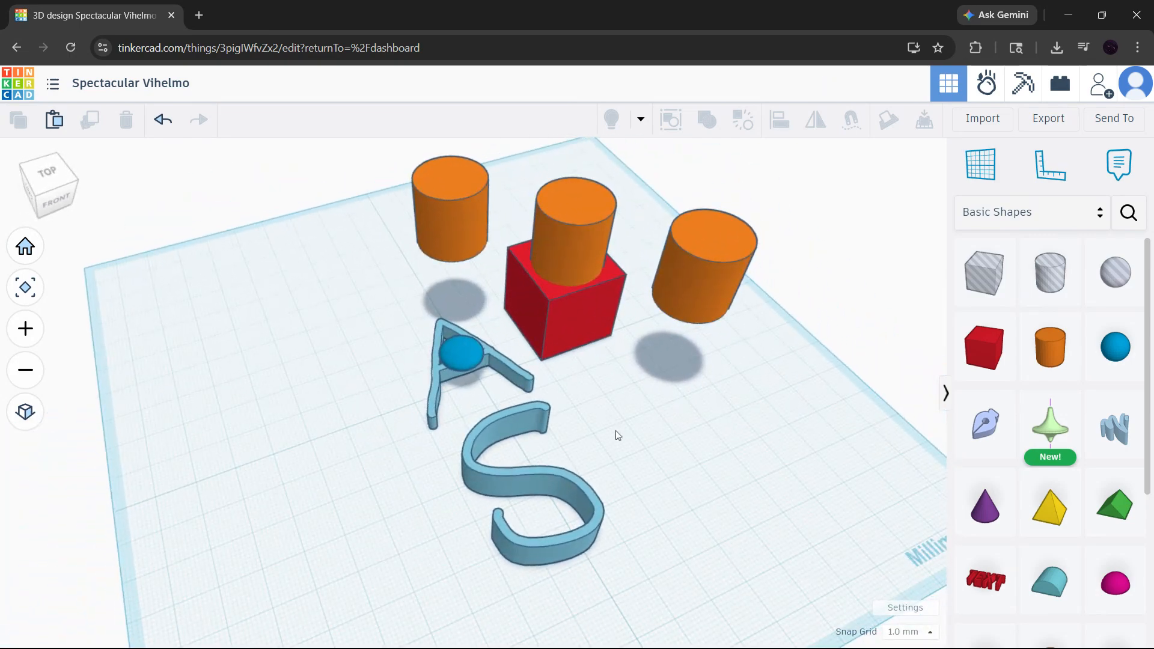
{"action": "left_click", "coordinate": [26, 248]}
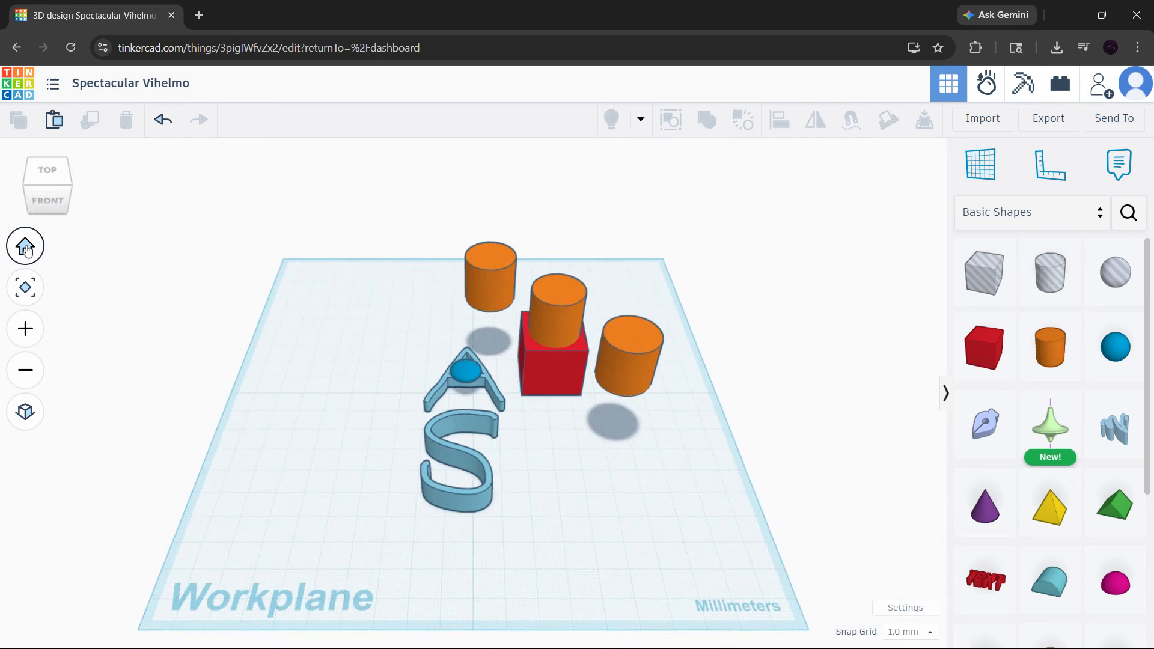